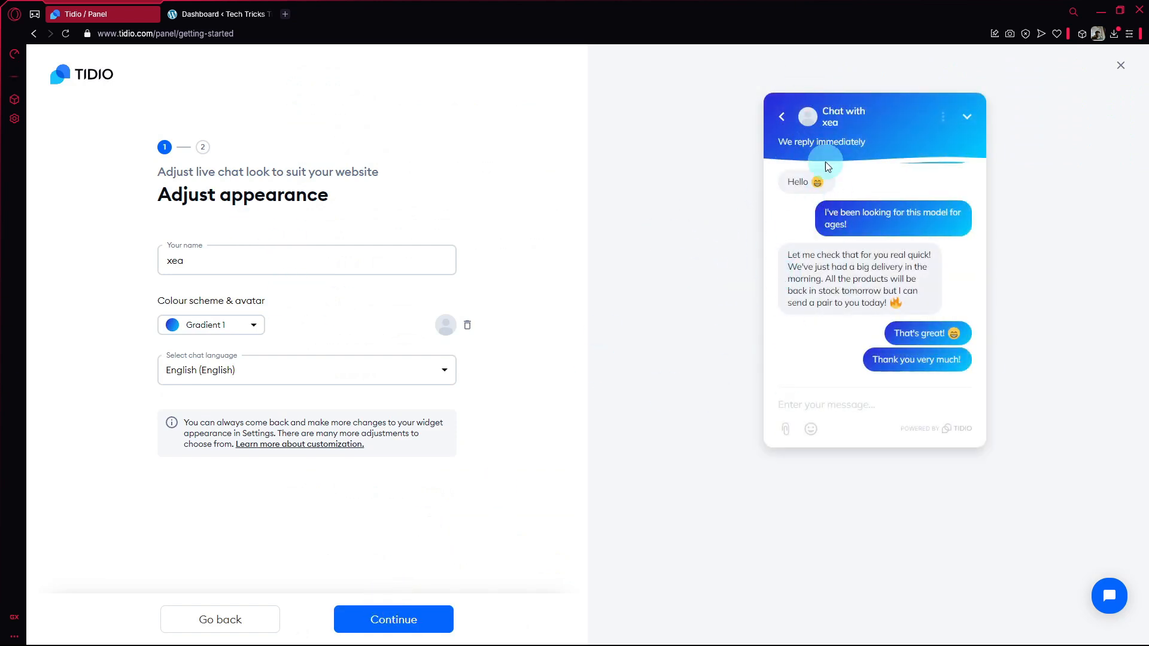
Set the live chat widget's colour scheme to Gradient 5 and continue to the widget installation stage.
{"action": "left_click", "coordinate": [216, 327]}
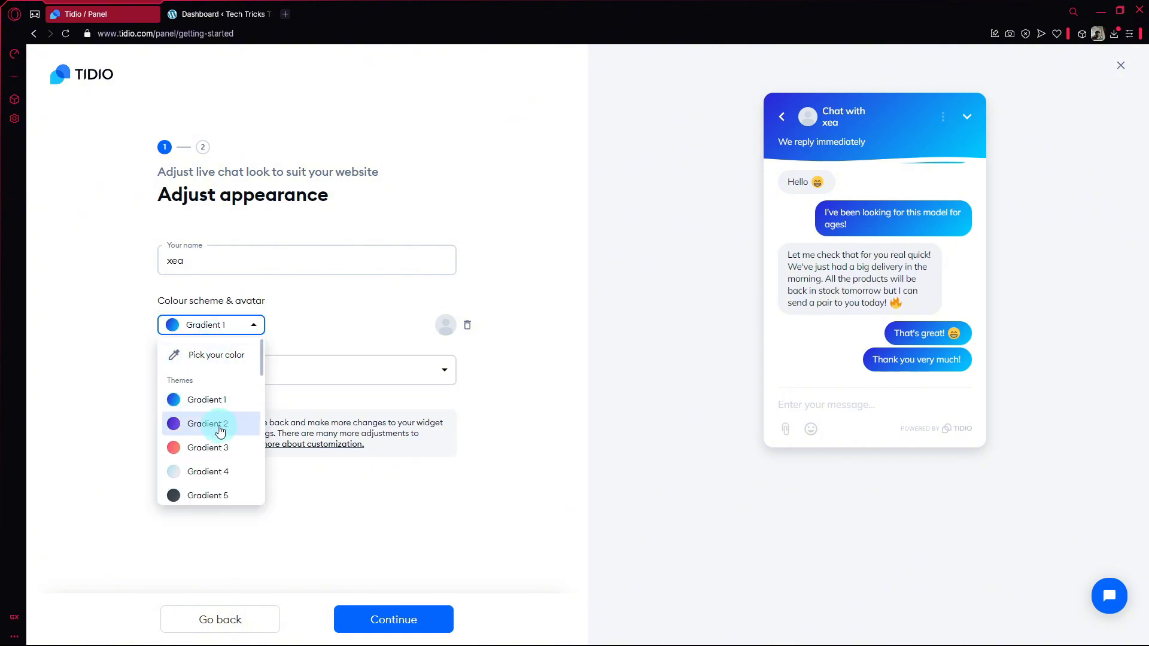
{"action": "left_click", "coordinate": [217, 473]}
{"action": "left_click", "coordinate": [232, 324]}
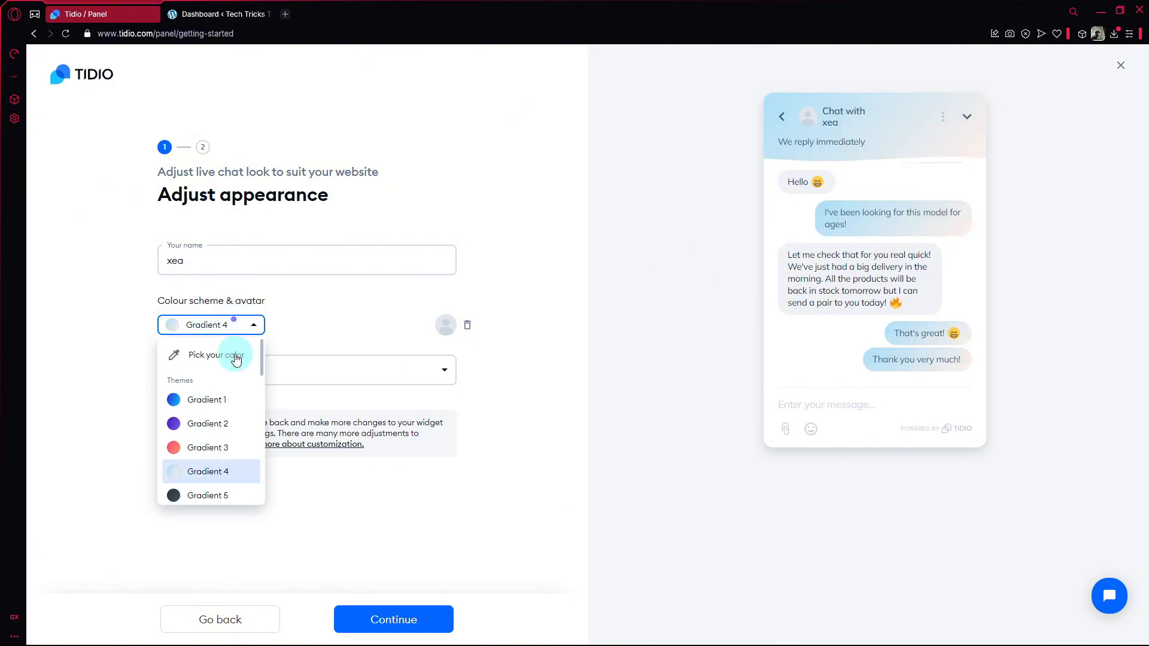
{"action": "left_click", "coordinate": [228, 492]}
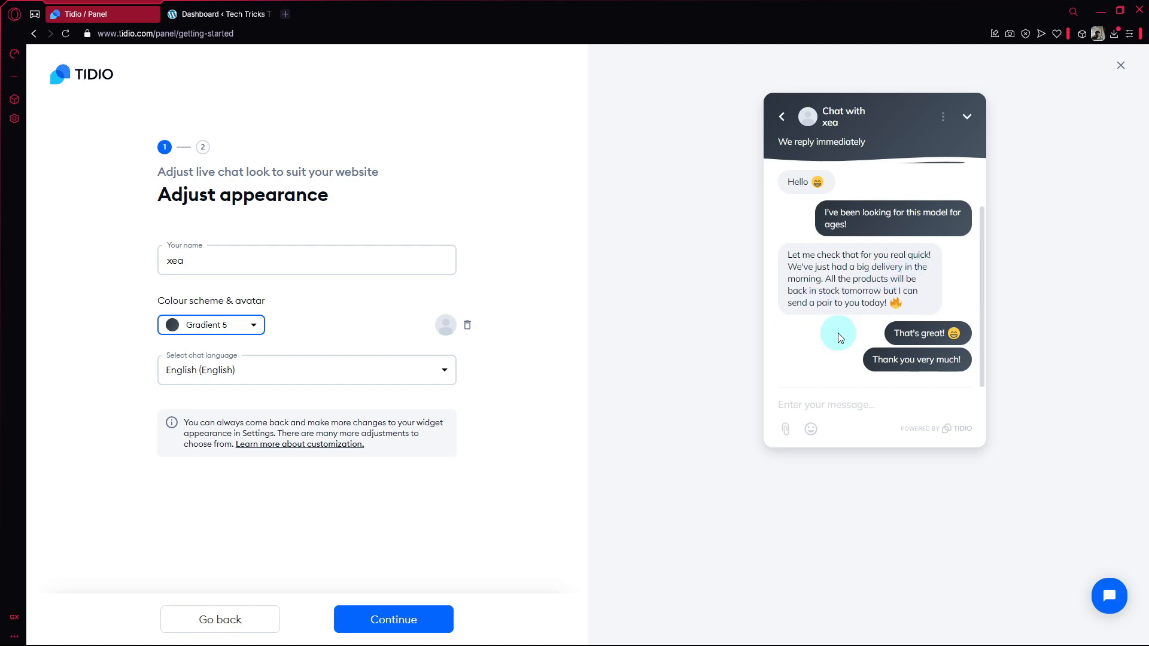
{"action": "left_click", "coordinate": [407, 616]}
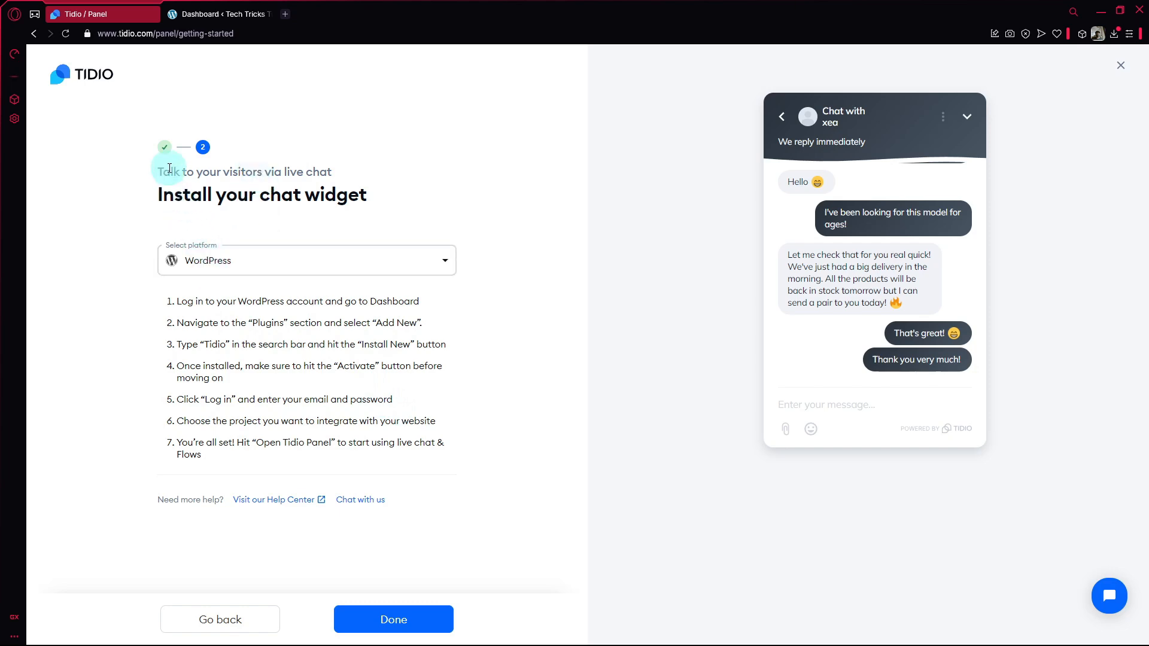
Switch to the WordPress dashboard, go to adding a new plugin, and search the plugin directory for "tidio".
{"action": "left_click", "coordinate": [215, 8]}
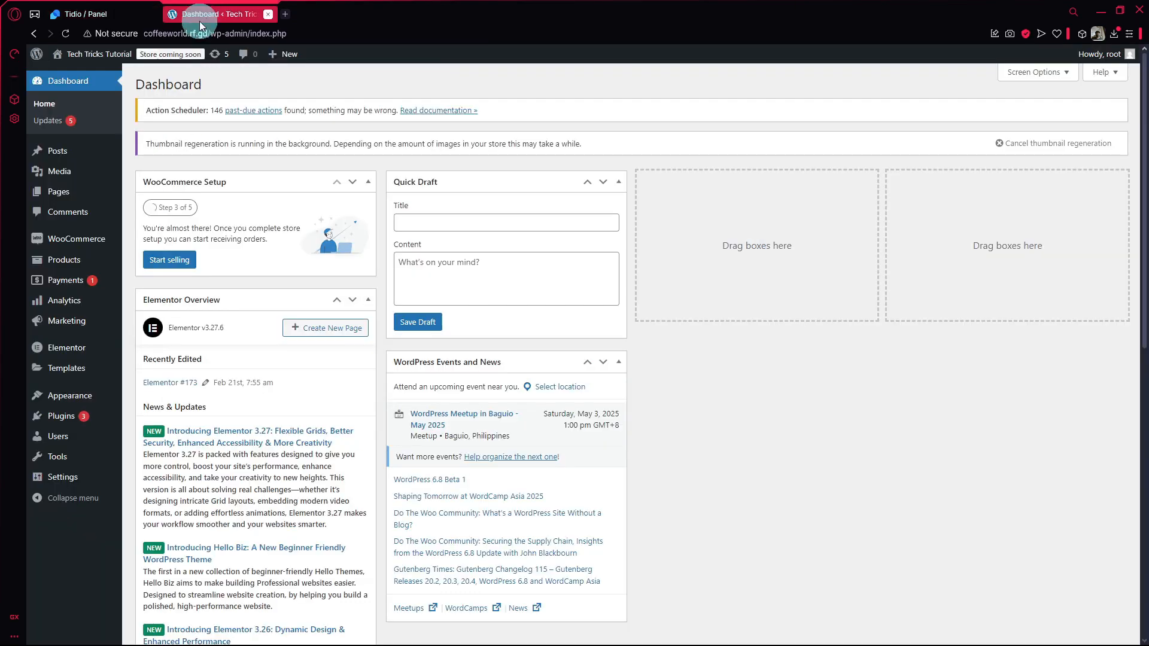
{"action": "mouse_move", "coordinate": [71, 416]}
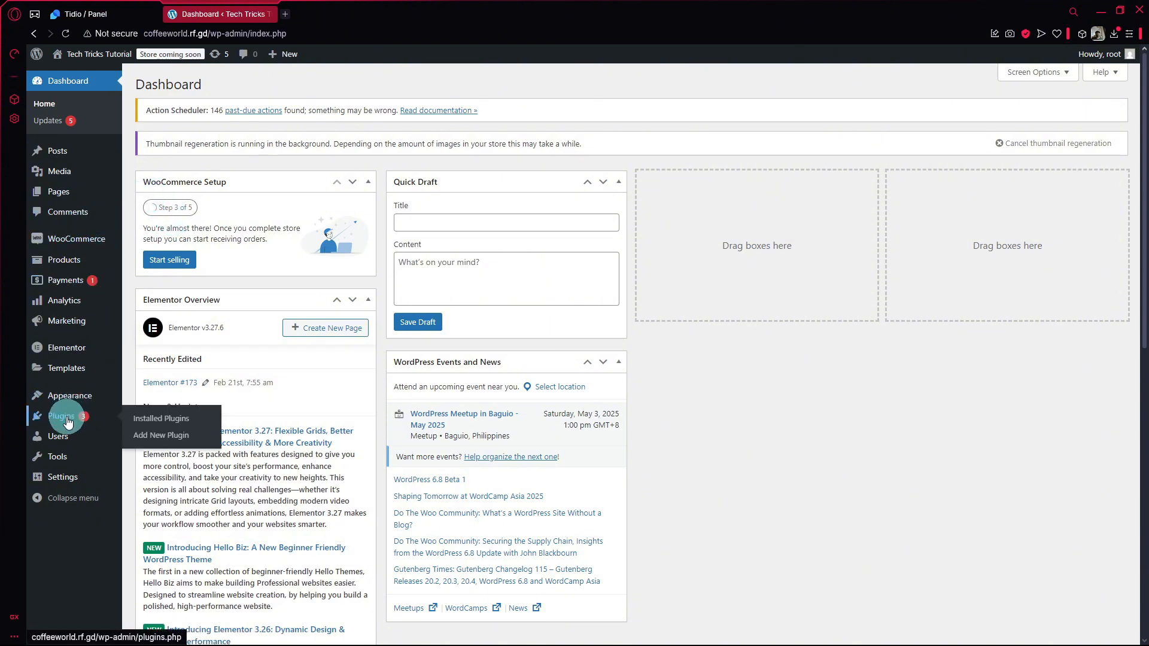
{"action": "left_click", "coordinate": [67, 419]}
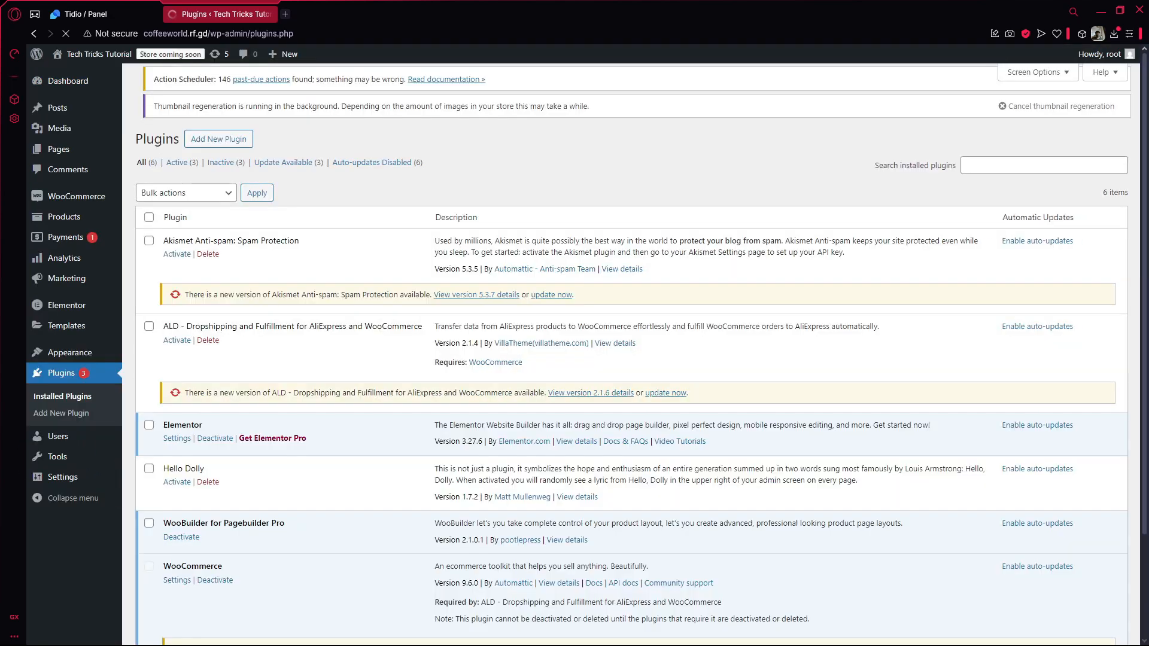
{"action": "scroll", "coordinate": [639, 318], "scroll_direction": "down", "scroll_amount": 2}
{"action": "scroll", "coordinate": [639, 318], "scroll_direction": "up", "scroll_amount": 2}
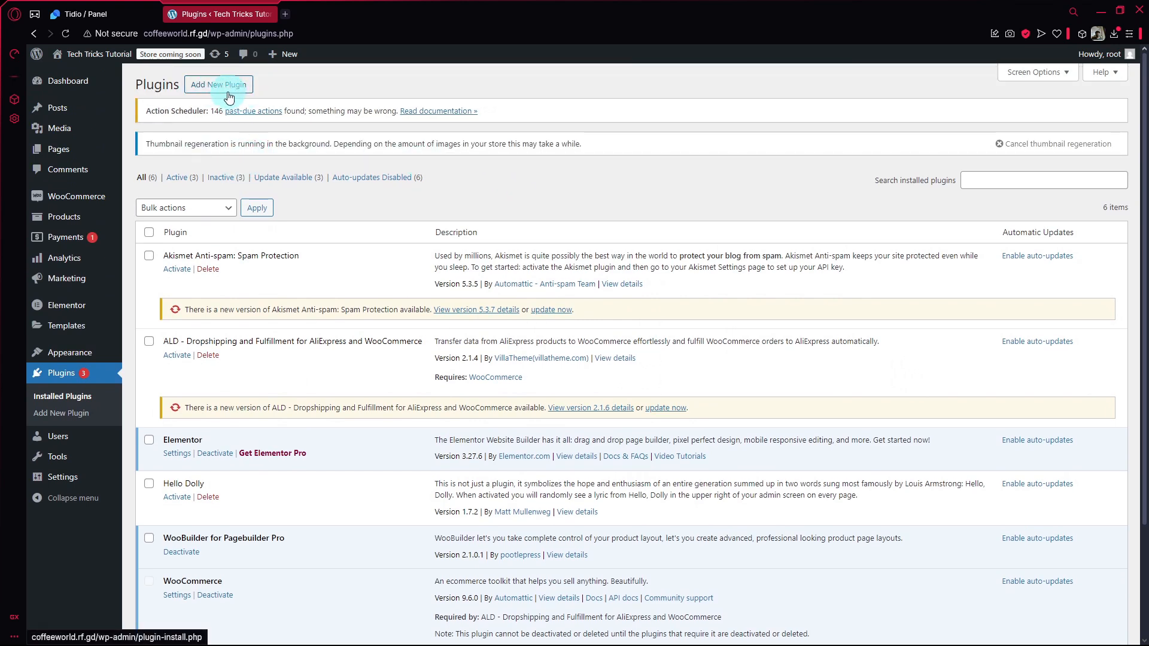
{"action": "left_click", "coordinate": [229, 98]}
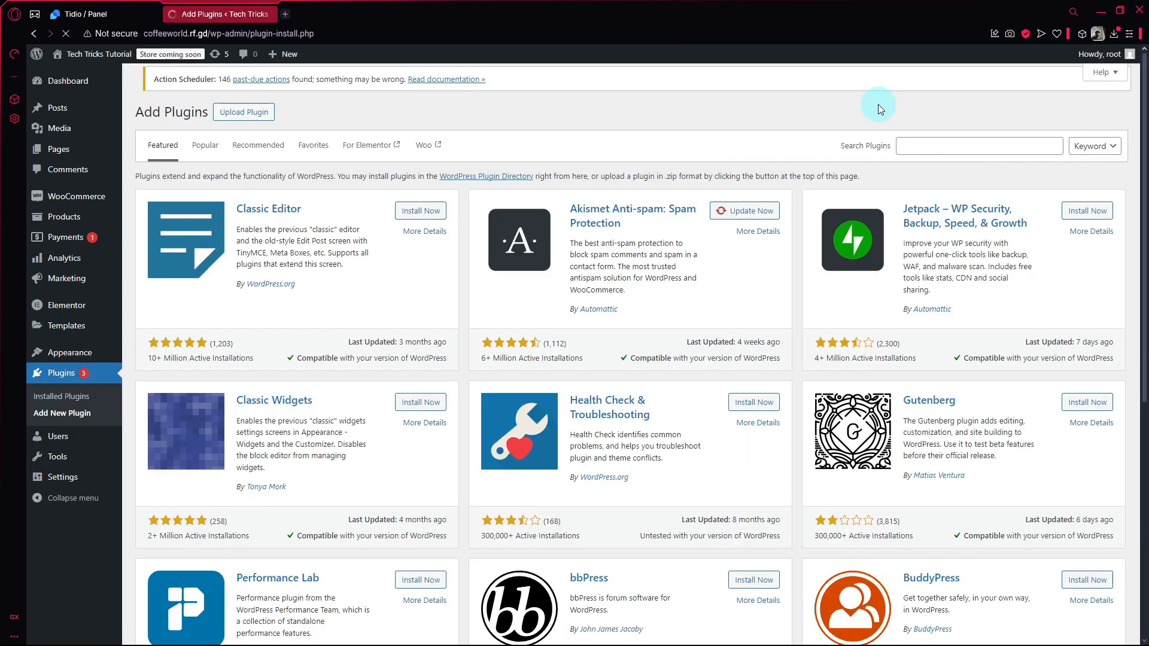
{"action": "left_click", "coordinate": [955, 144]}
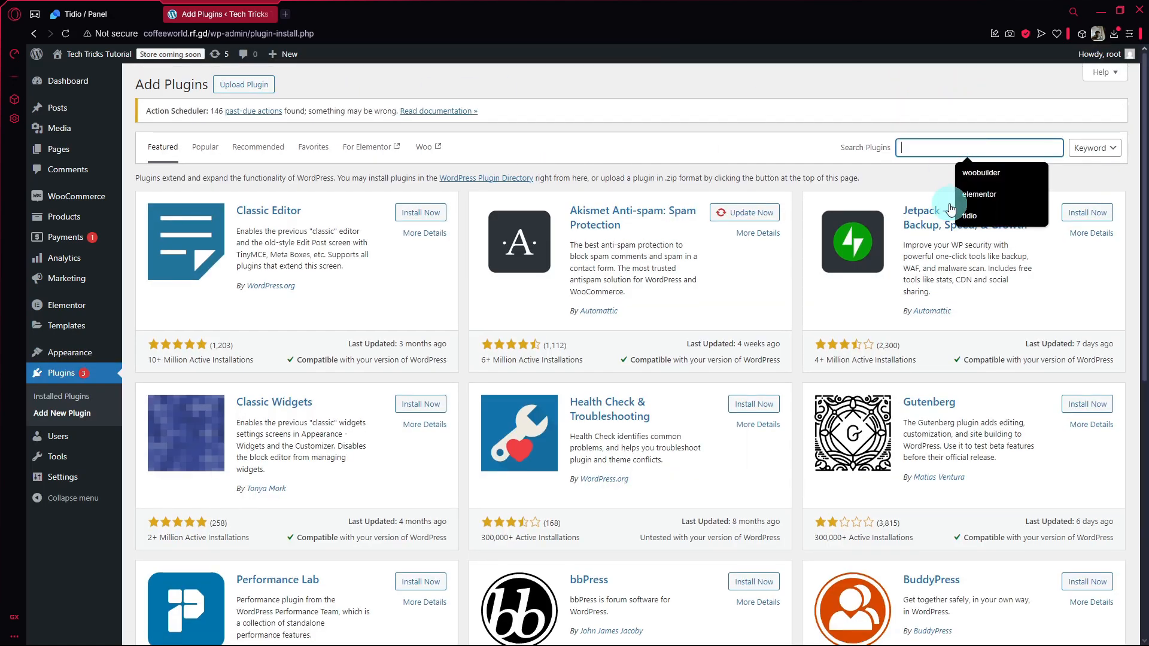
{"action": "type", "text": "tidio"}
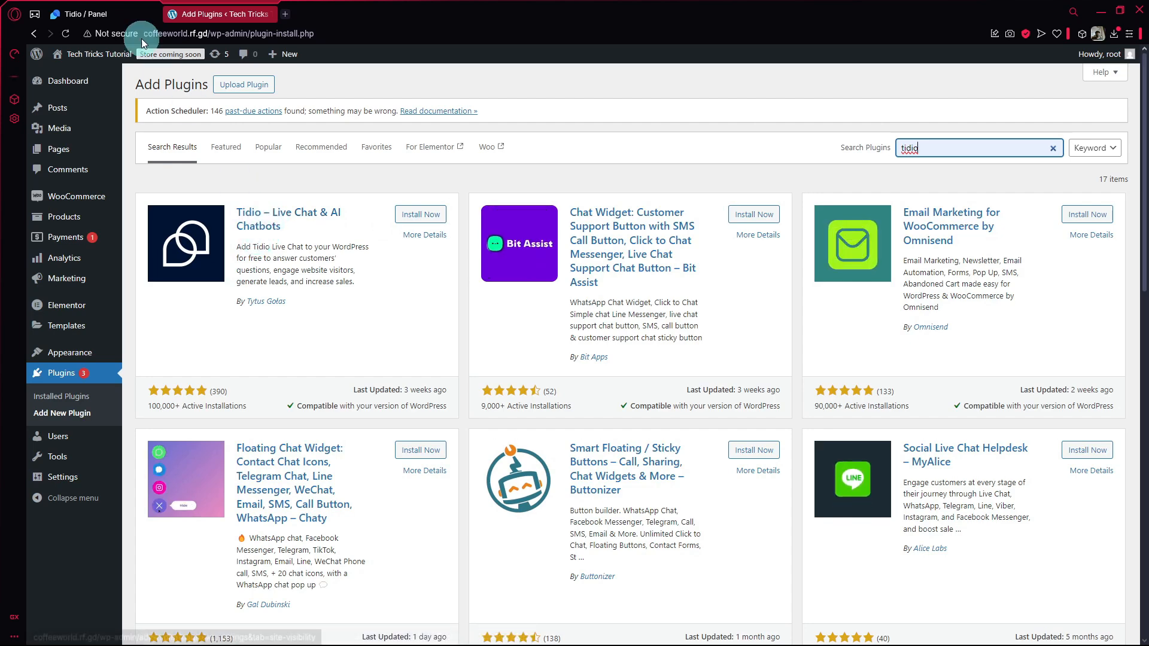
Install and activate the Tidio – Live Chat & AI Chatbots plugin, following Tidio's WordPress installation instructions.
{"action": "left_click", "coordinate": [89, 14]}
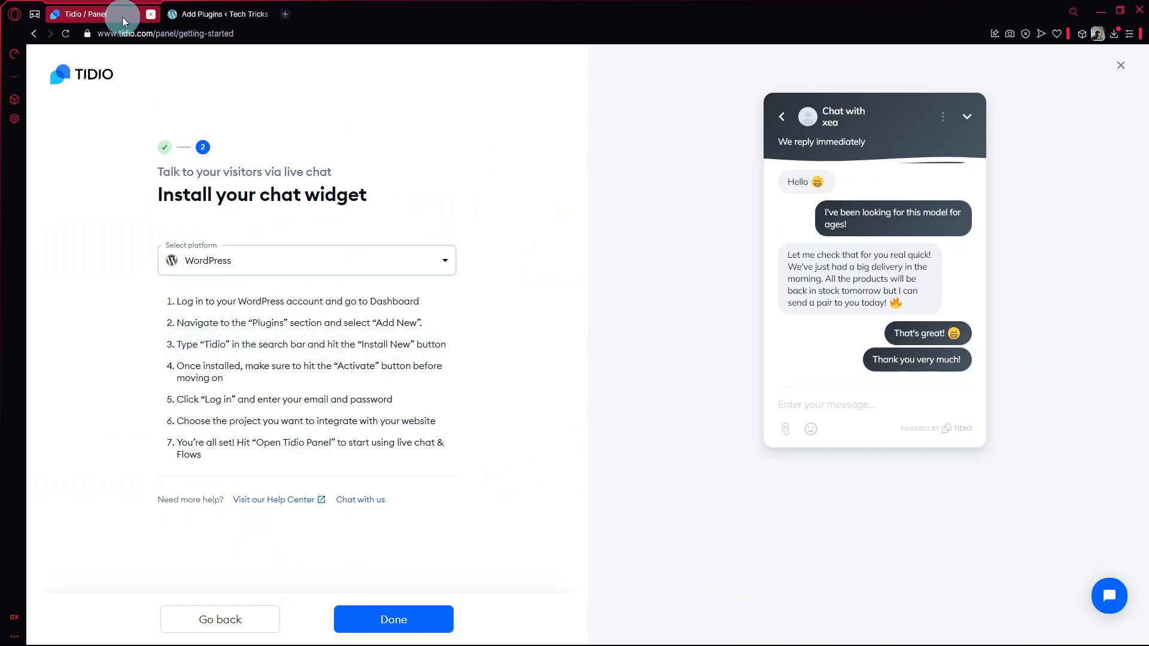
{"action": "left_click", "coordinate": [221, 13]}
{"action": "left_click", "coordinate": [419, 214]}
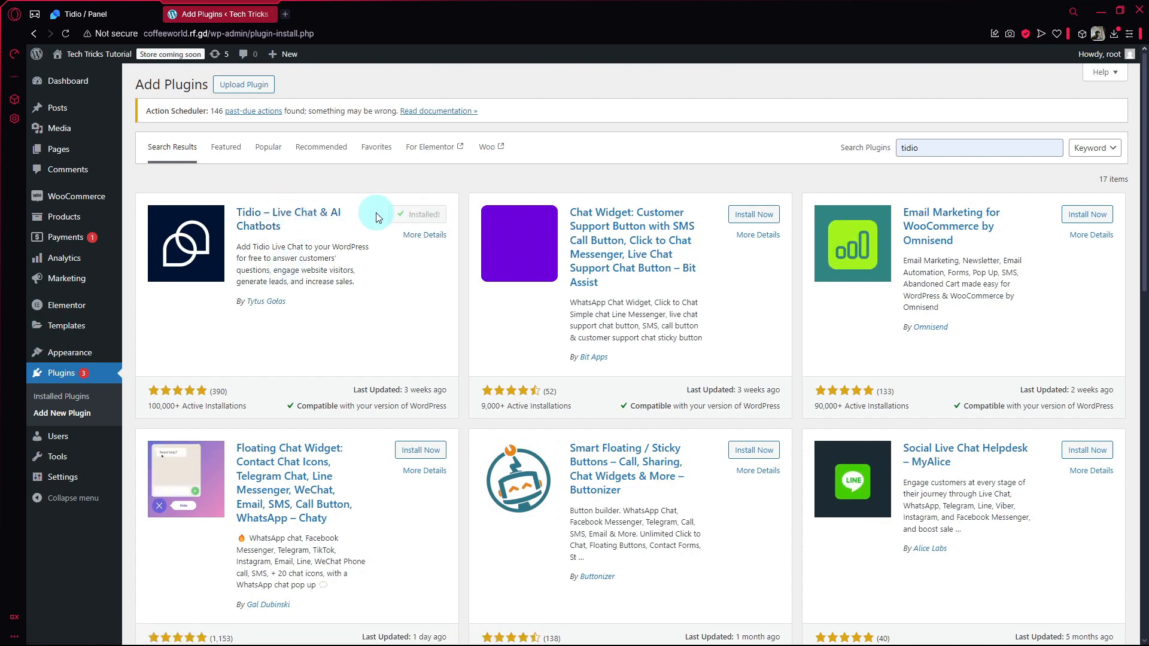
{"action": "left_click", "coordinate": [425, 217]}
{"action": "left_click", "coordinate": [132, 16]}
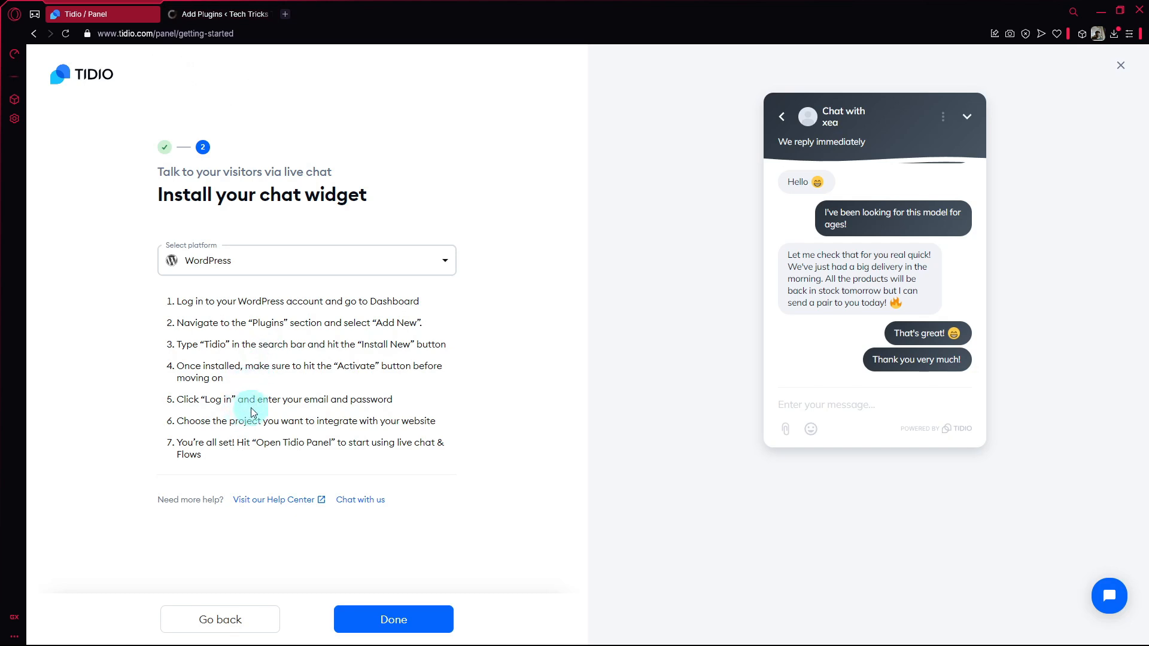
{"action": "left_click", "coordinate": [213, 14]}
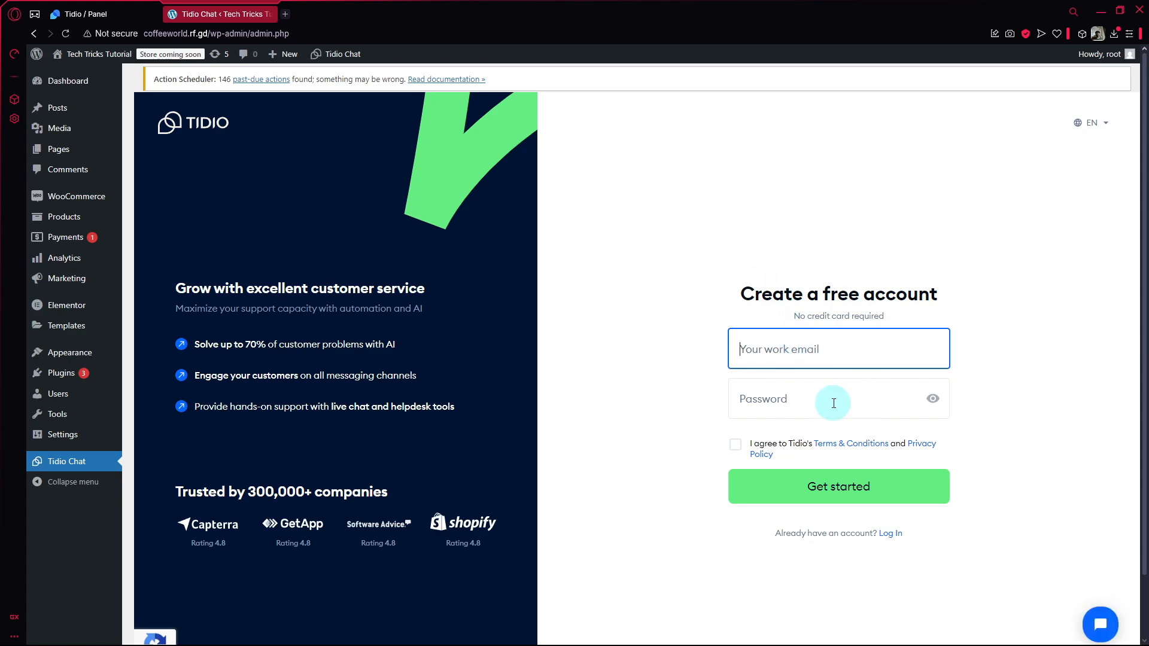
{"action": "left_click", "coordinate": [61, 10]}
{"action": "left_click", "coordinate": [199, 9]}
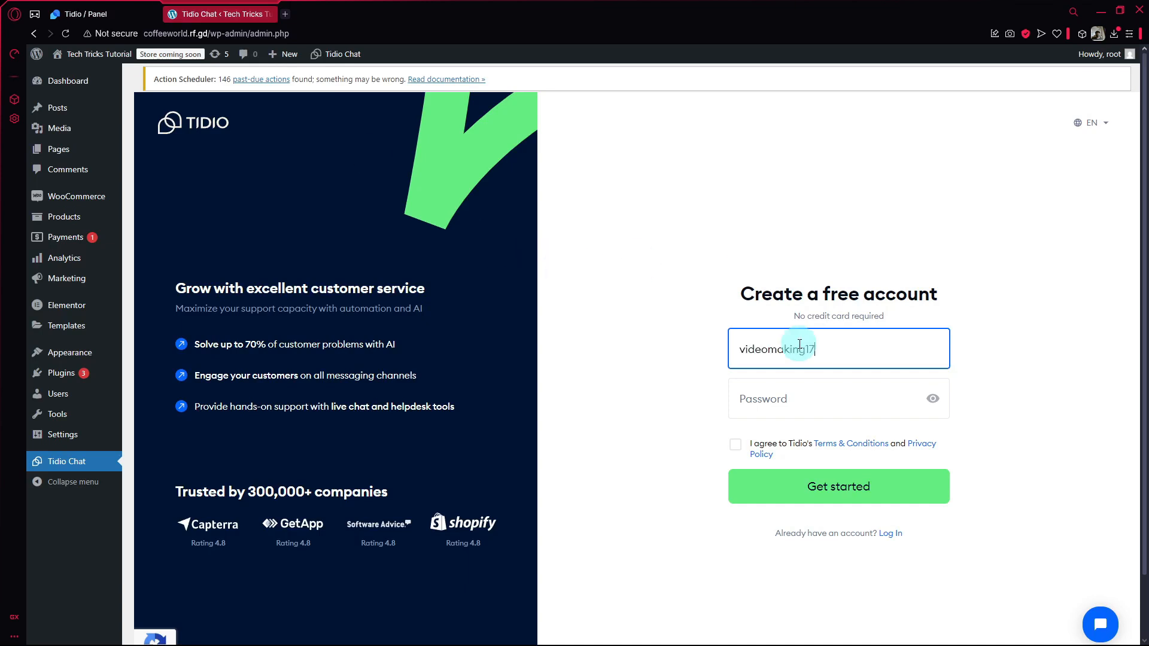
Try to create a free Tidio account with the work email and account password, agreeing to the Terms & Conditions and Privacy Policy.
{"action": "key", "text": "Tab"}
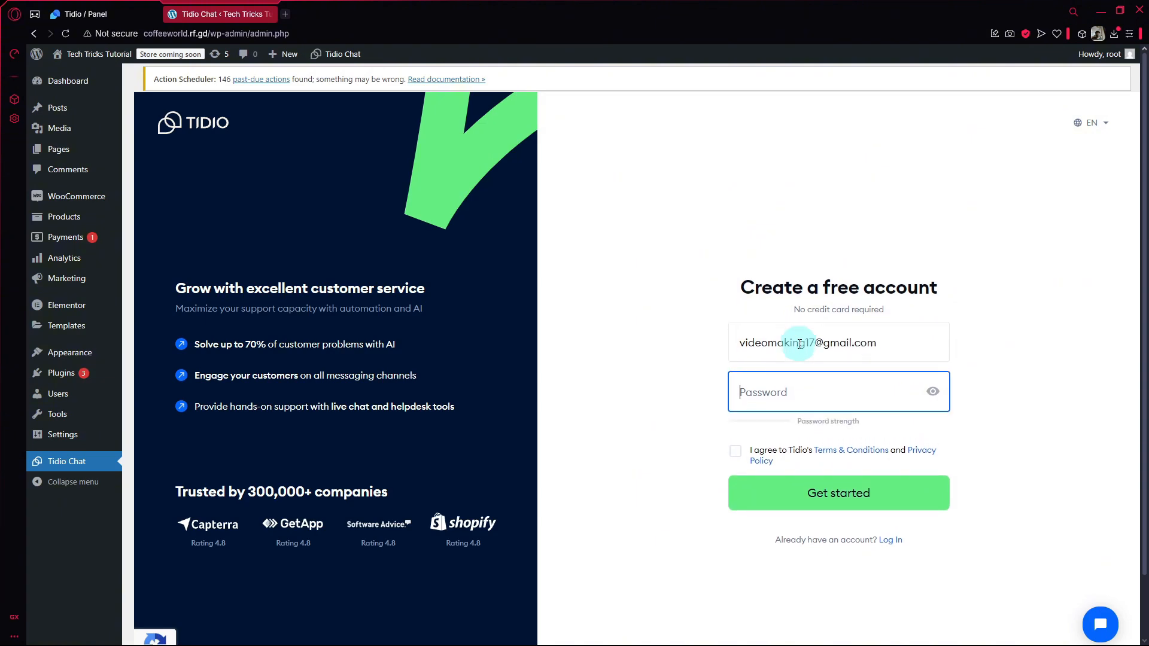
{"action": "type", "text": "••••"}
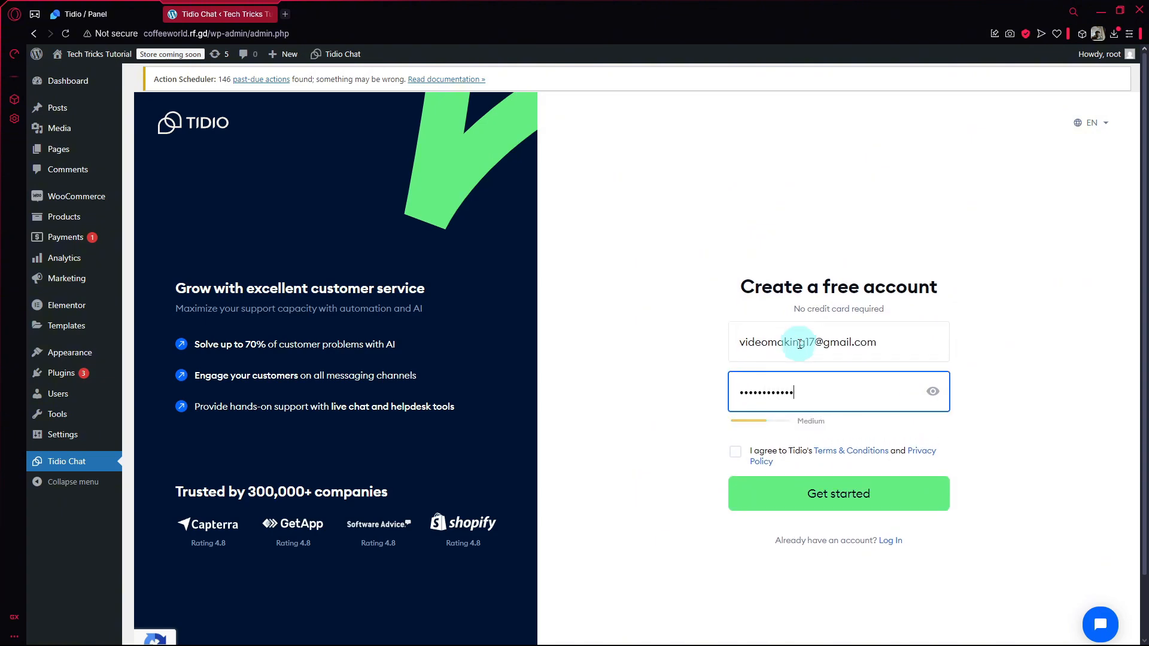
{"action": "left_click", "coordinate": [735, 452]}
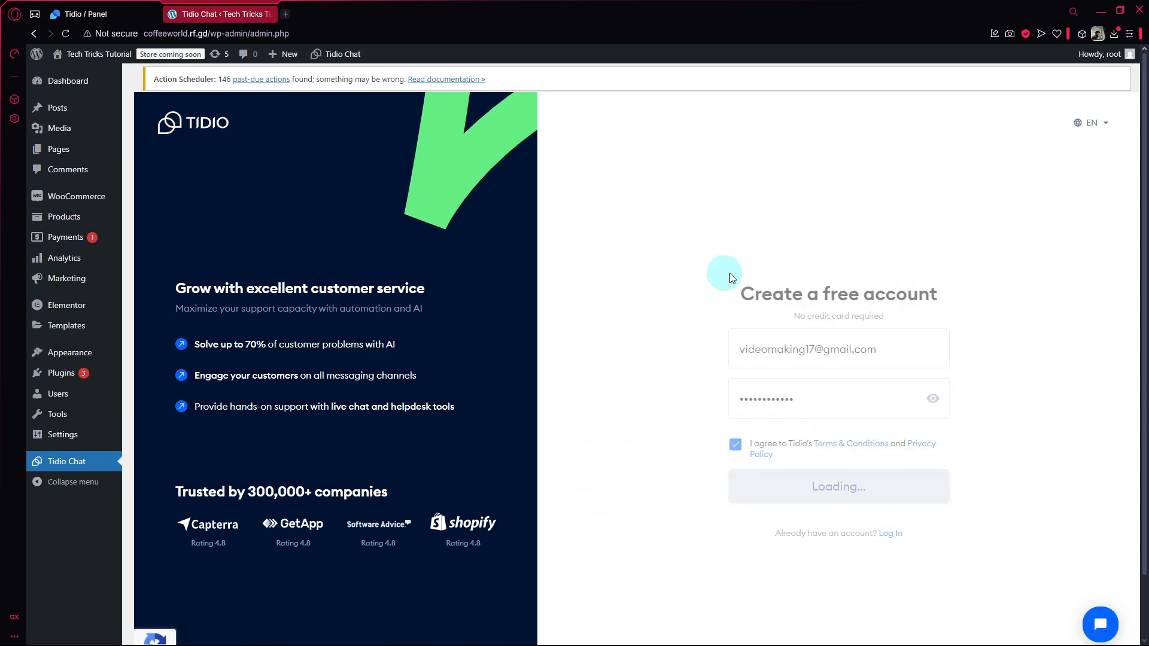
Log in to the existing Tidio account from the plugin page with the account email and password.
{"action": "left_click", "coordinate": [894, 544]}
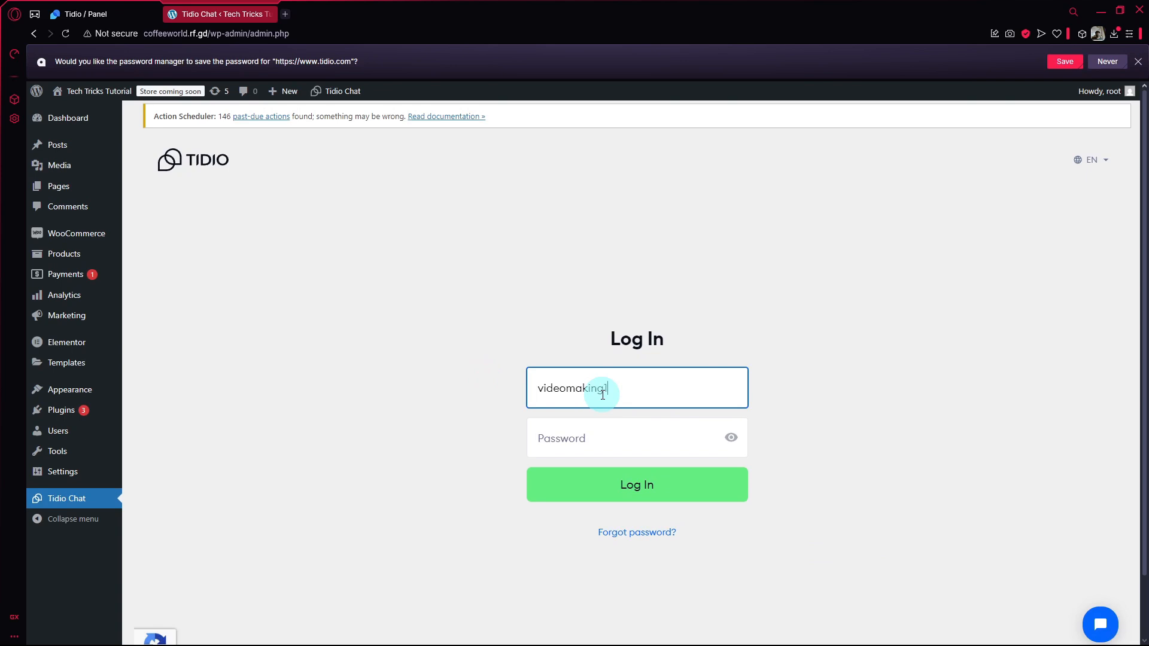
{"action": "type", "text": "mail.co"}
{"action": "key", "text": "Tab"}
{"action": "type", "text": "*"}
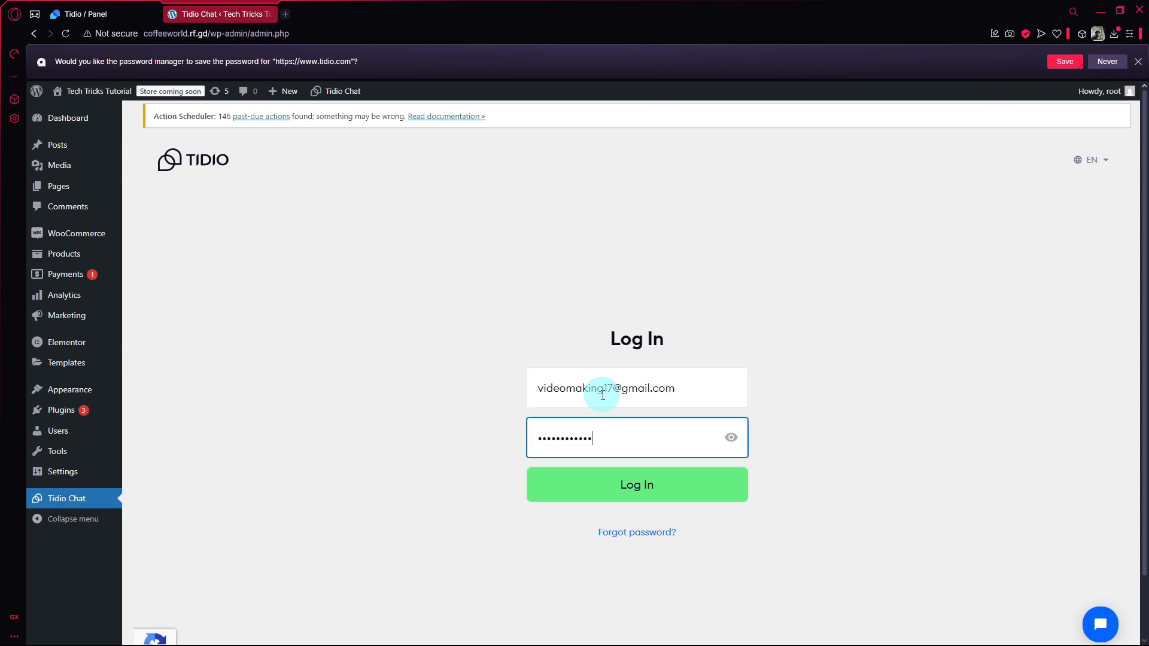
{"action": "left_click", "coordinate": [591, 477]}
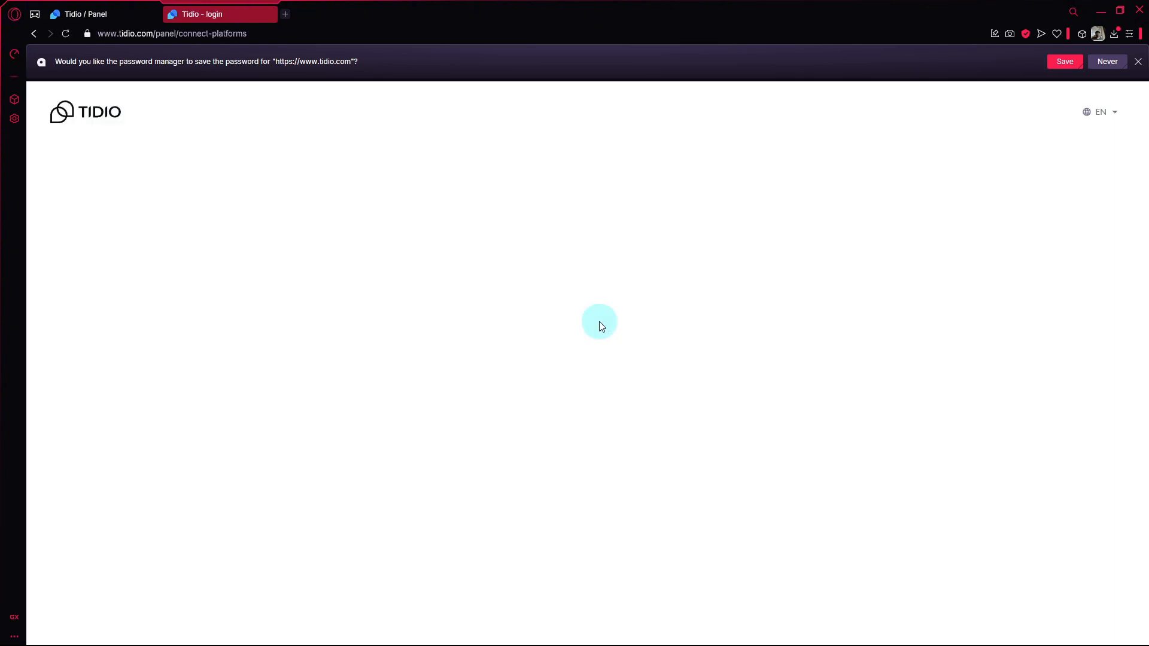
Choose the coffeeworld.rf.gd project and integrate it with the WordPress site.
{"action": "left_click", "coordinate": [588, 377]}
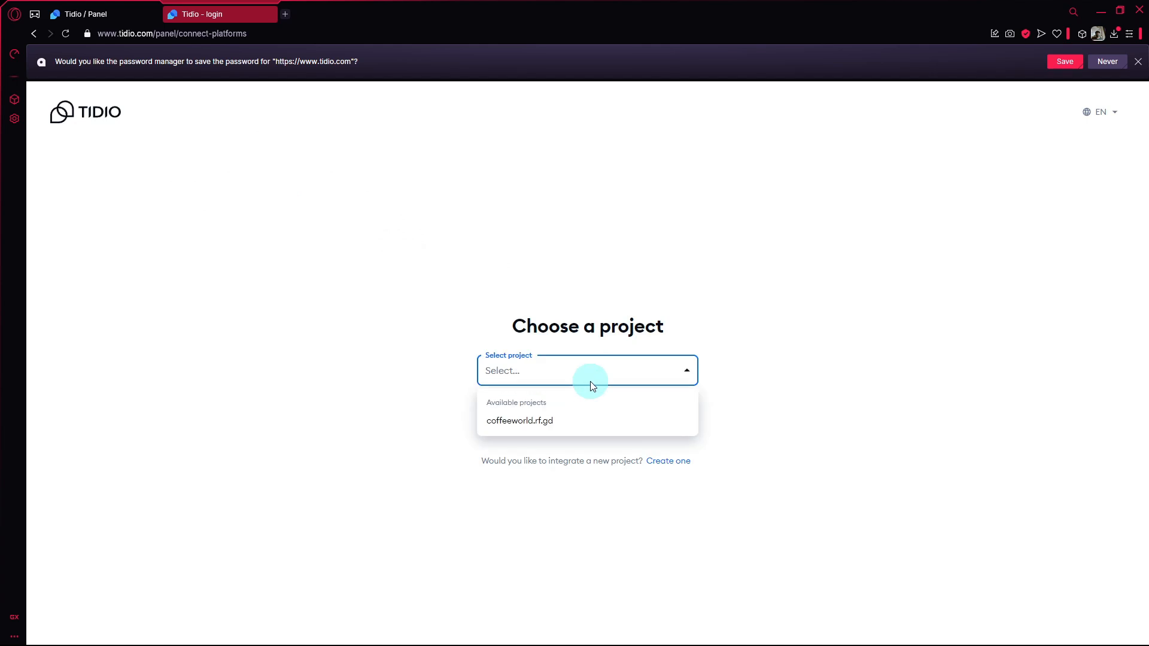
{"action": "left_click", "coordinate": [554, 422]}
{"action": "left_click", "coordinate": [559, 404]}
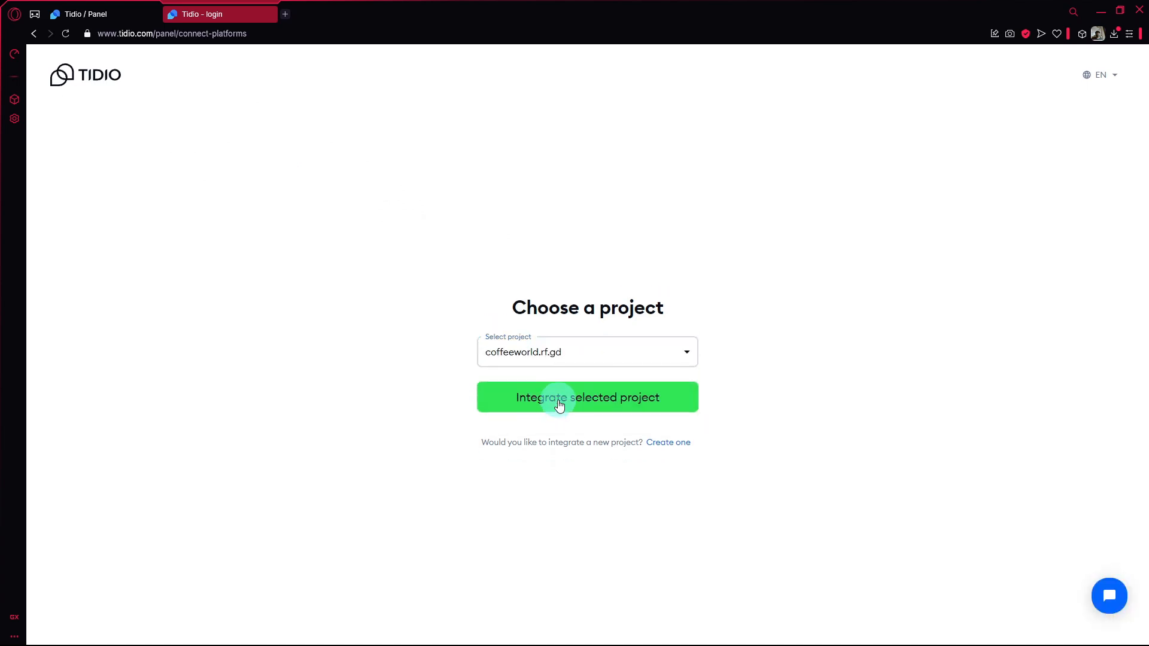
{"action": "left_click", "coordinate": [519, 411]}
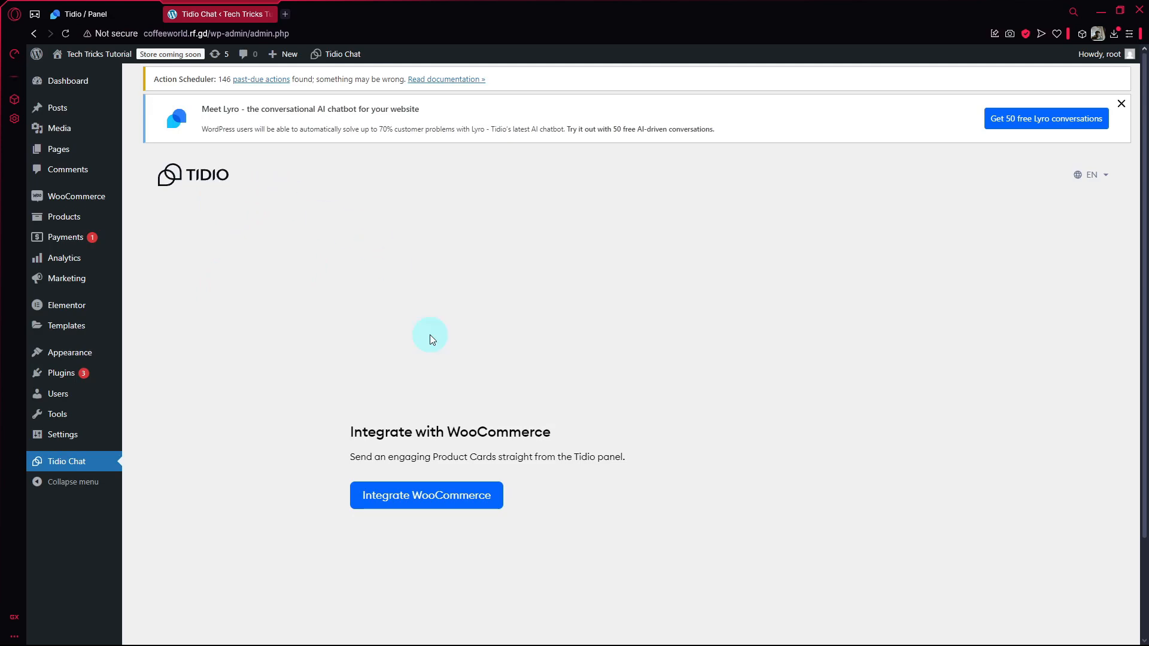
Switch to the Tidio panel, dismiss the support mailbox offer, and review the last WordPress installation instruction.
{"action": "left_click", "coordinate": [112, 11]}
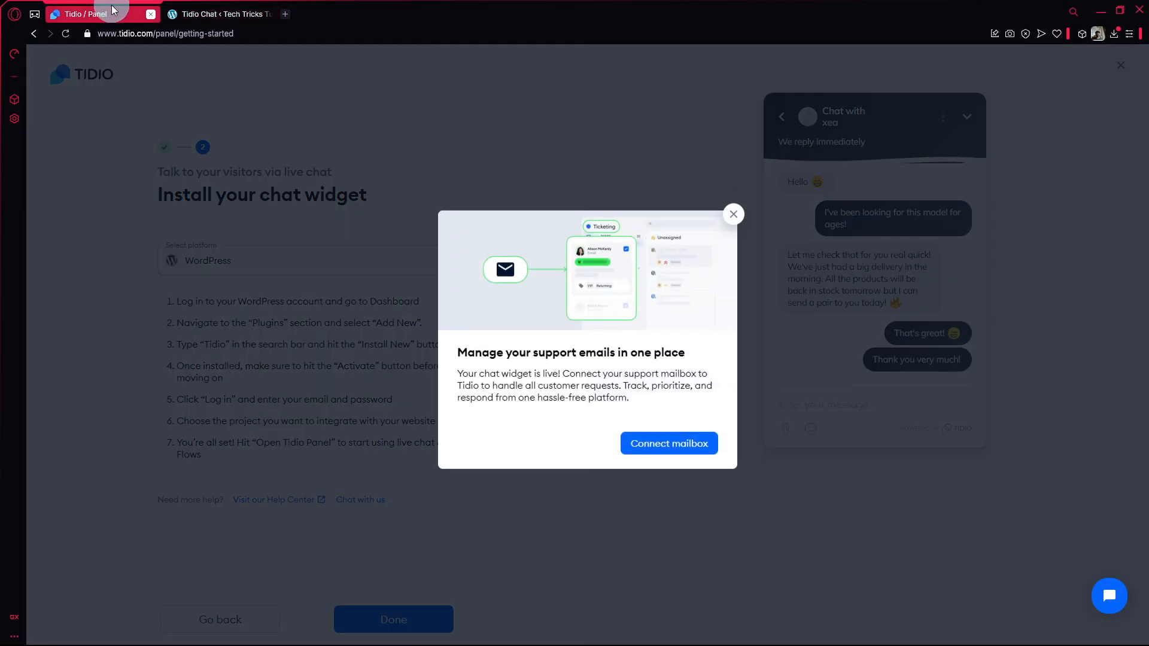
{"action": "left_click", "coordinate": [732, 220]}
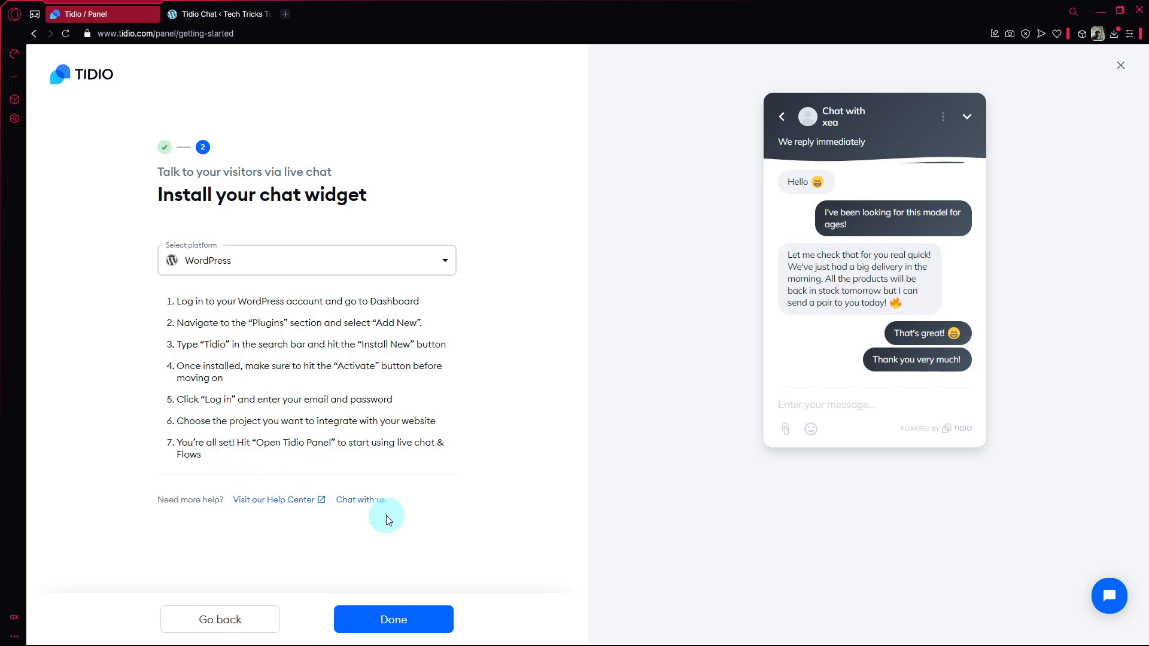
{"action": "left_click_drag", "start_coordinate": [253, 443], "coordinate": [317, 444]}
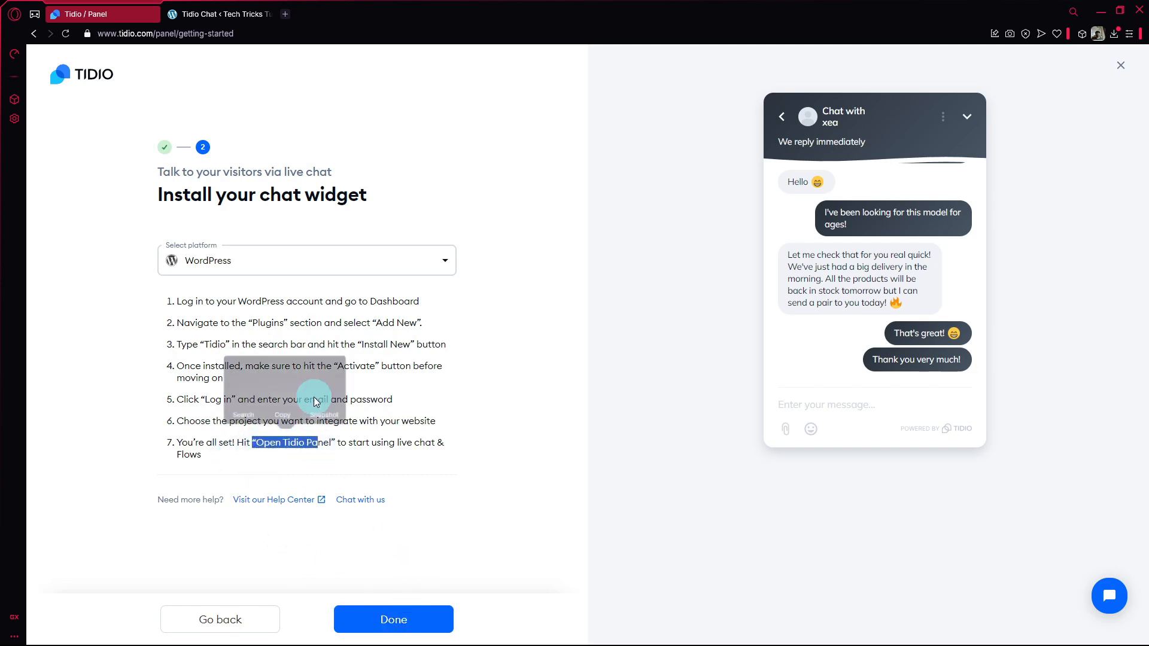
Back in WordPress, try to integrate WooCommerce with Tidio, read the REST API requirement, and close the notice.
{"action": "left_click", "coordinate": [174, 22]}
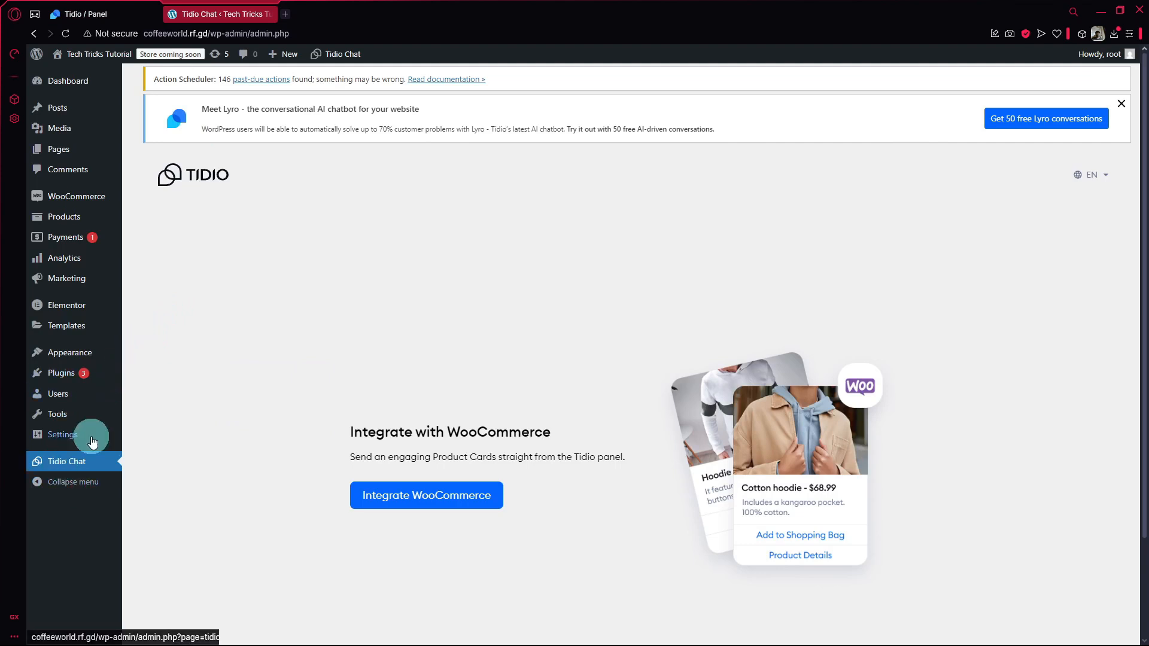
{"action": "scroll", "coordinate": [442, 407], "scroll_direction": "down", "scroll_amount": 2}
{"action": "left_click", "coordinate": [443, 373]}
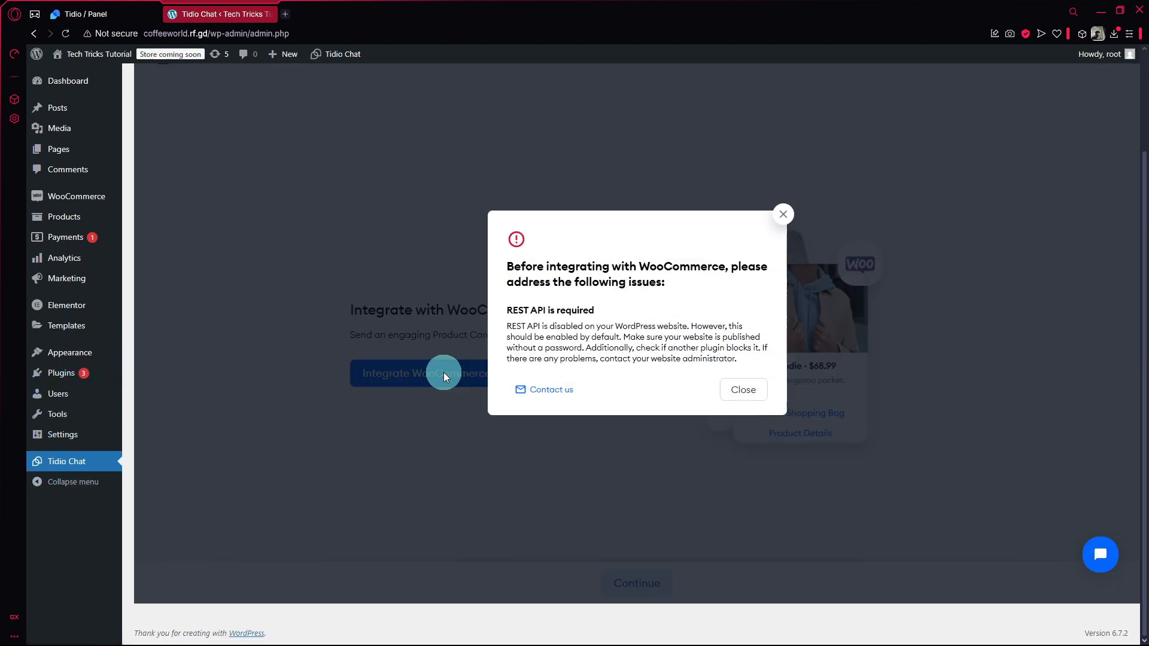
{"action": "left_click", "coordinate": [733, 399]}
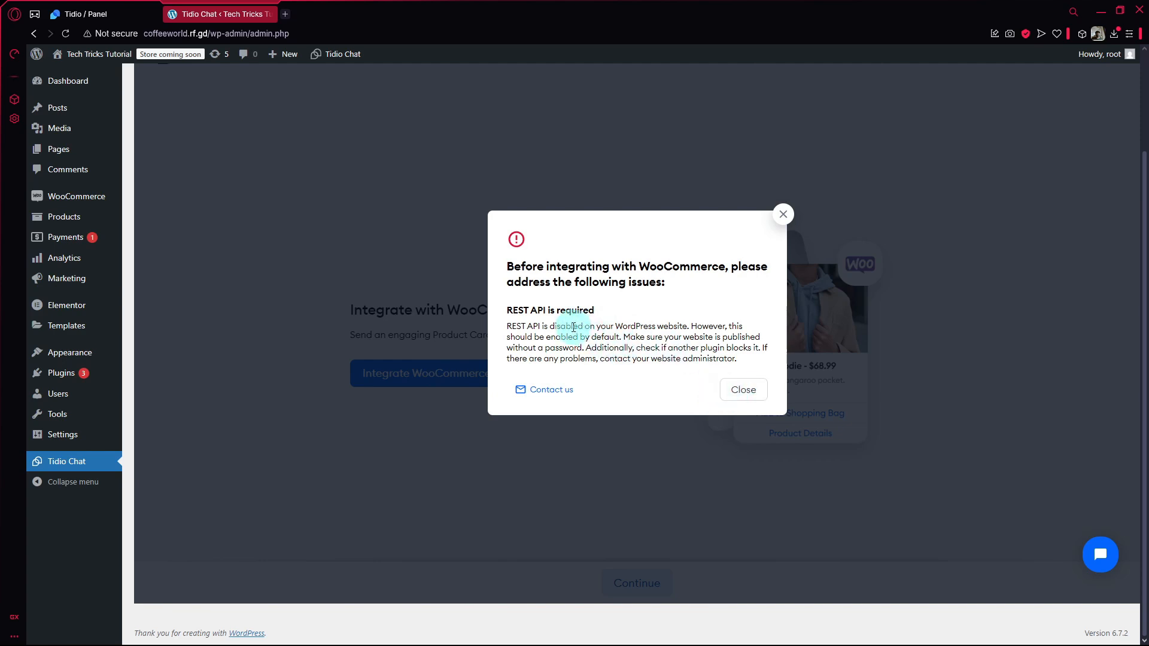
{"action": "left_click_drag", "start_coordinate": [549, 326], "coordinate": [717, 326]}
{"action": "left_click", "coordinate": [650, 359]}
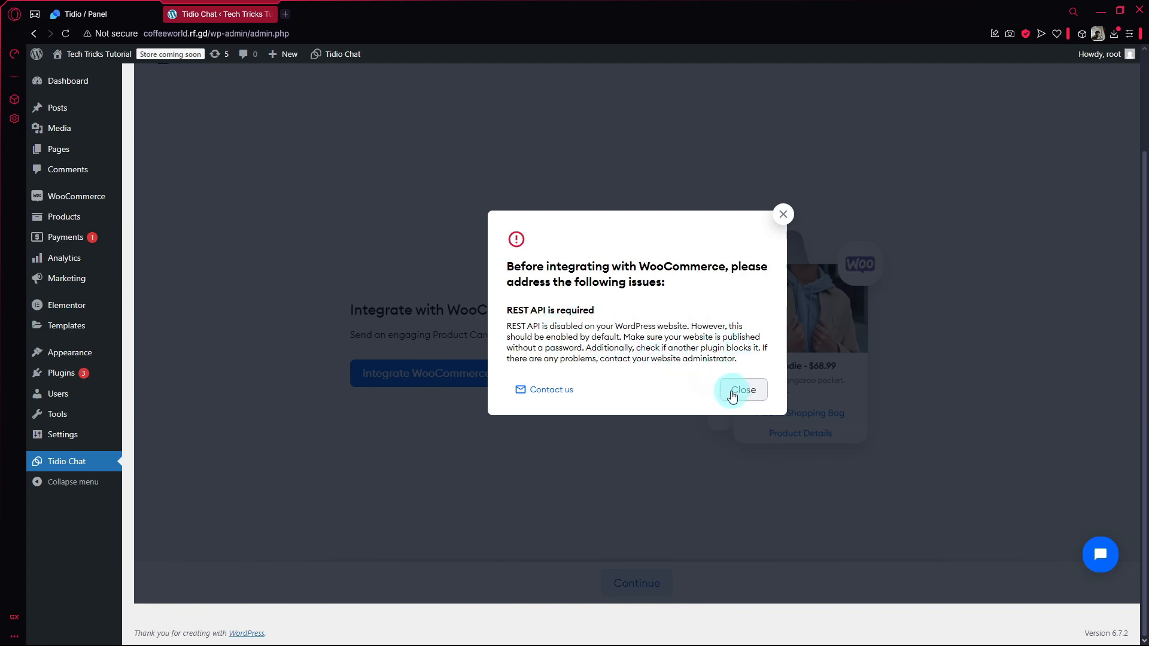
{"action": "left_click", "coordinate": [742, 392]}
Continue past the WooCommerce integration, open the Tidio panel from the plugin page, and return to WordPress.
{"action": "left_click", "coordinate": [664, 574]}
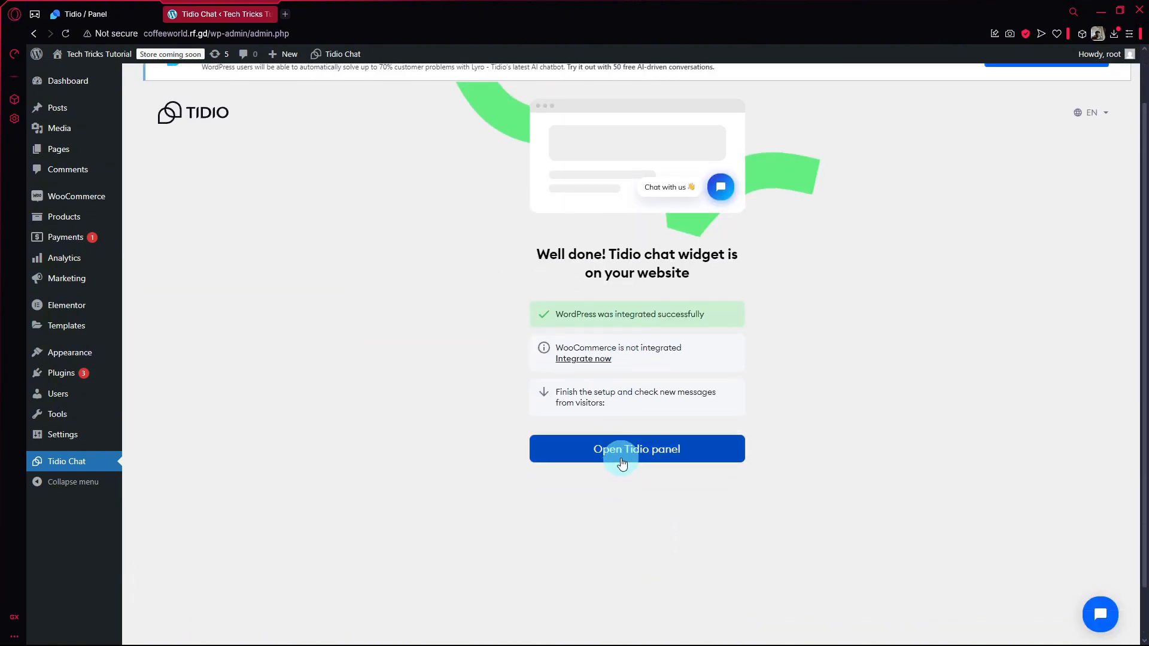
{"action": "left_click", "coordinate": [620, 450]}
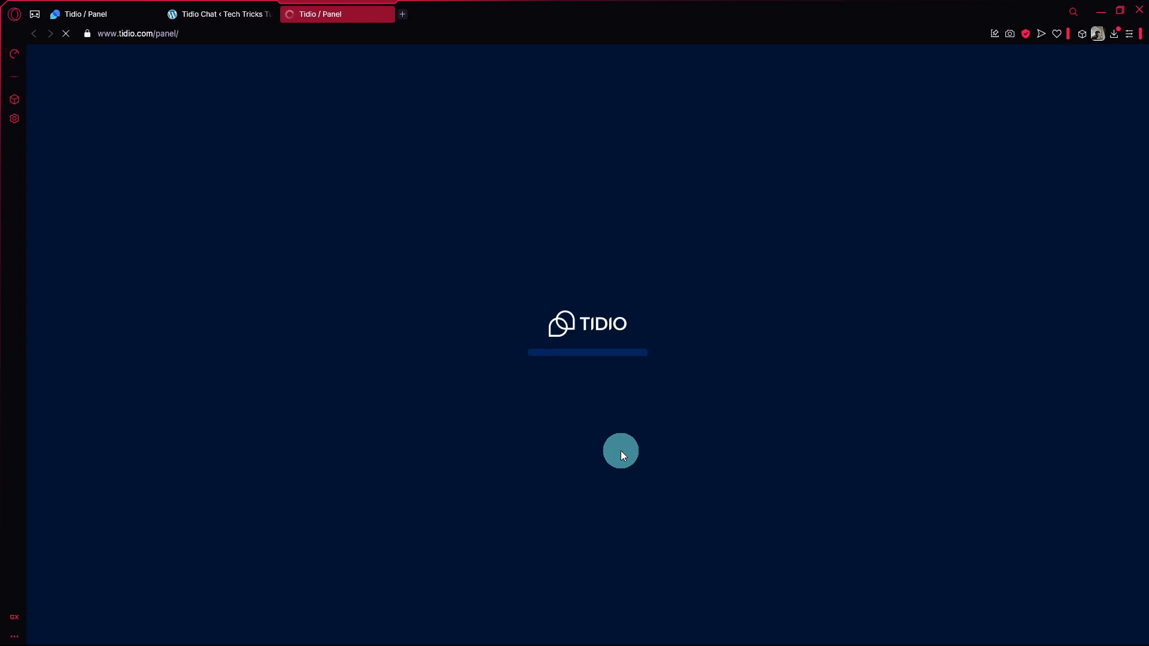
{"action": "left_click", "coordinate": [224, 12]}
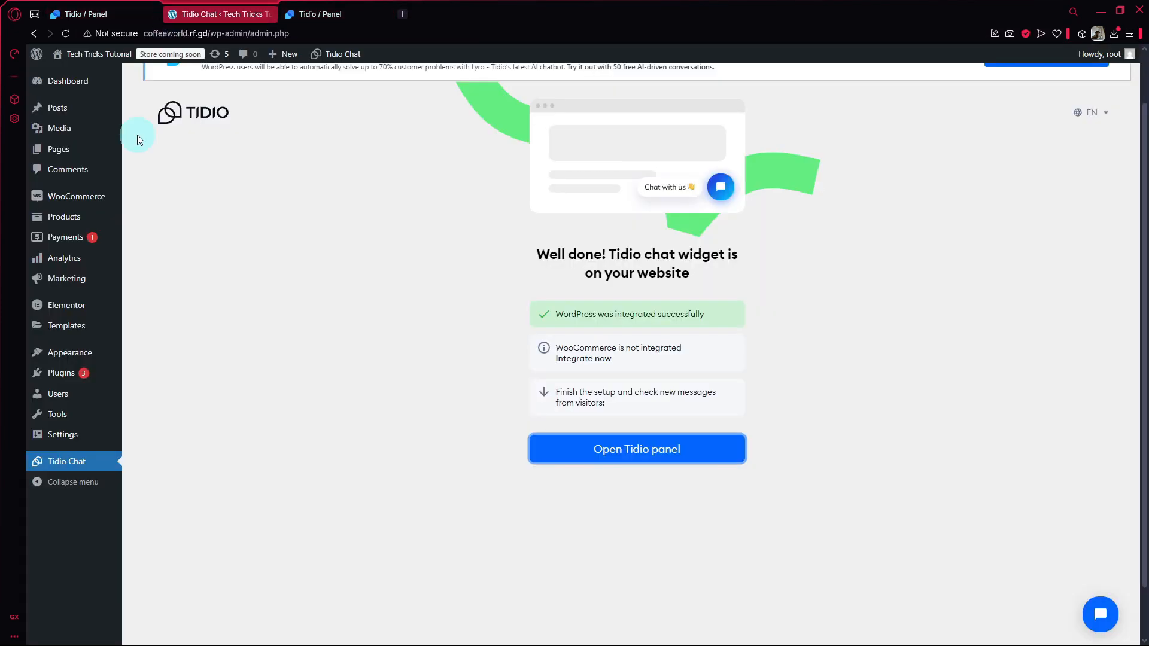
Switch to the newly opened Tidio panel and review the setup tasks for inviting team members and connecting a mailbox.
{"action": "left_click", "coordinate": [123, 12]}
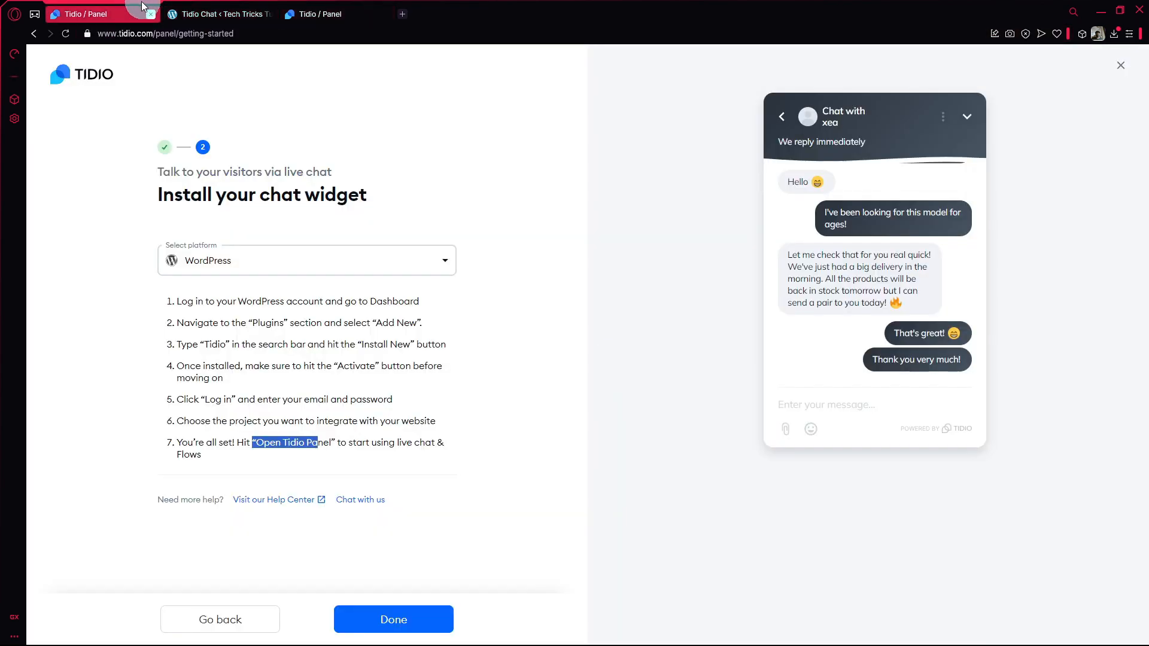
{"action": "left_click", "coordinate": [262, 7]}
{"action": "left_click", "coordinate": [311, 13]}
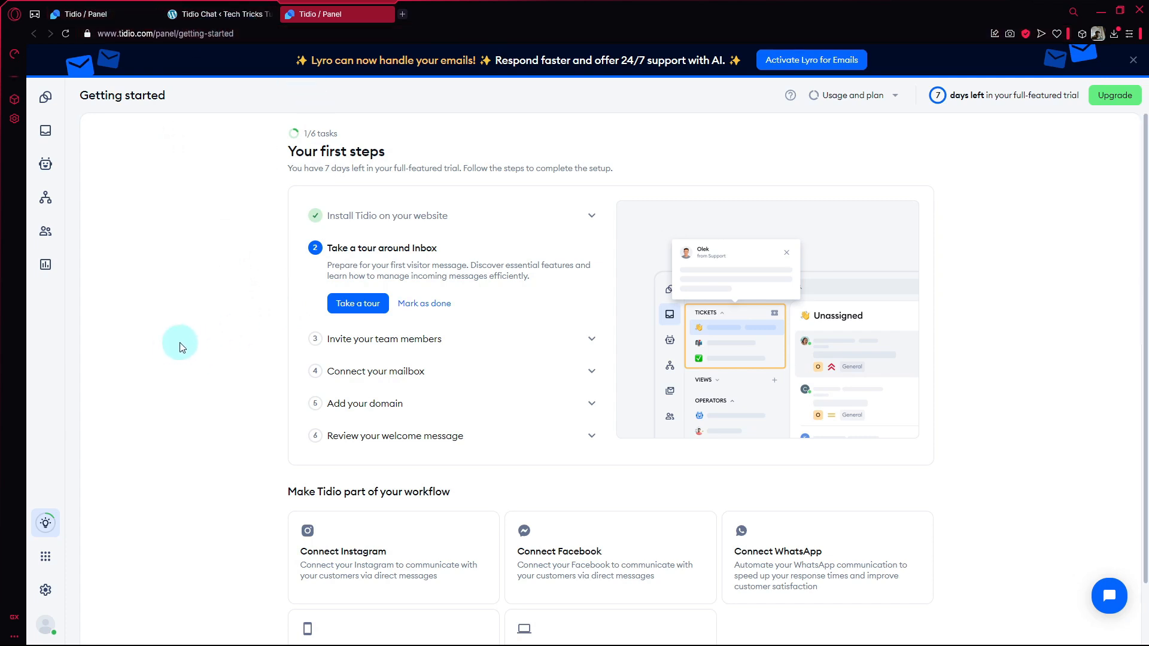
{"action": "scroll", "coordinate": [192, 335], "scroll_direction": "down", "scroll_amount": 1}
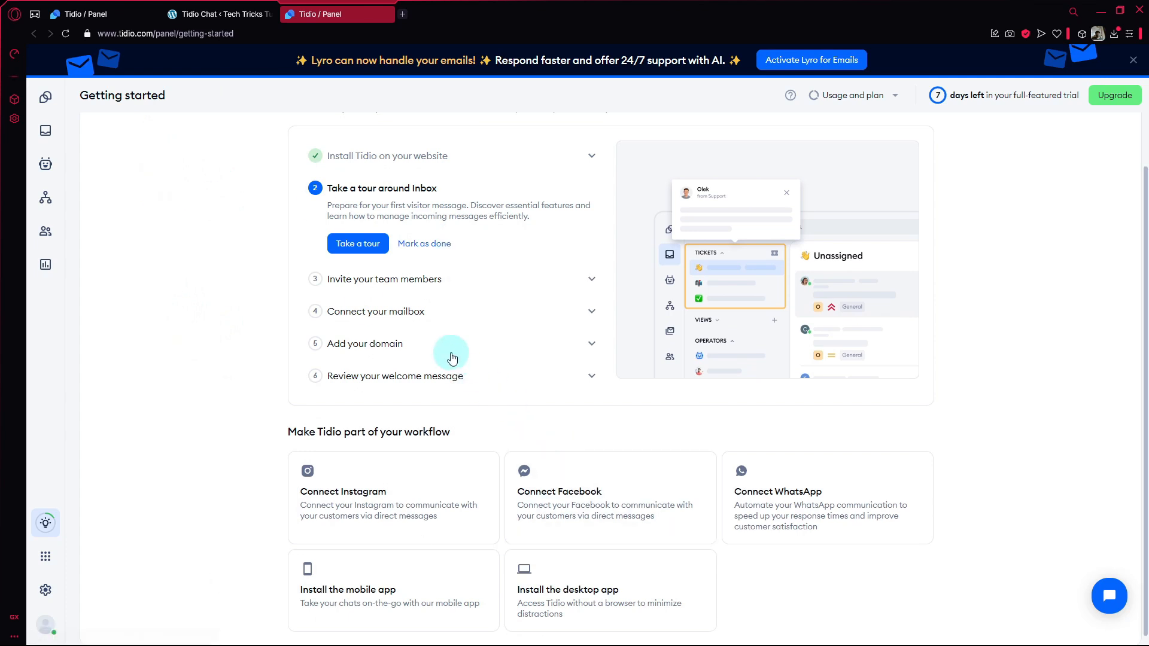
{"action": "left_click", "coordinate": [540, 284]}
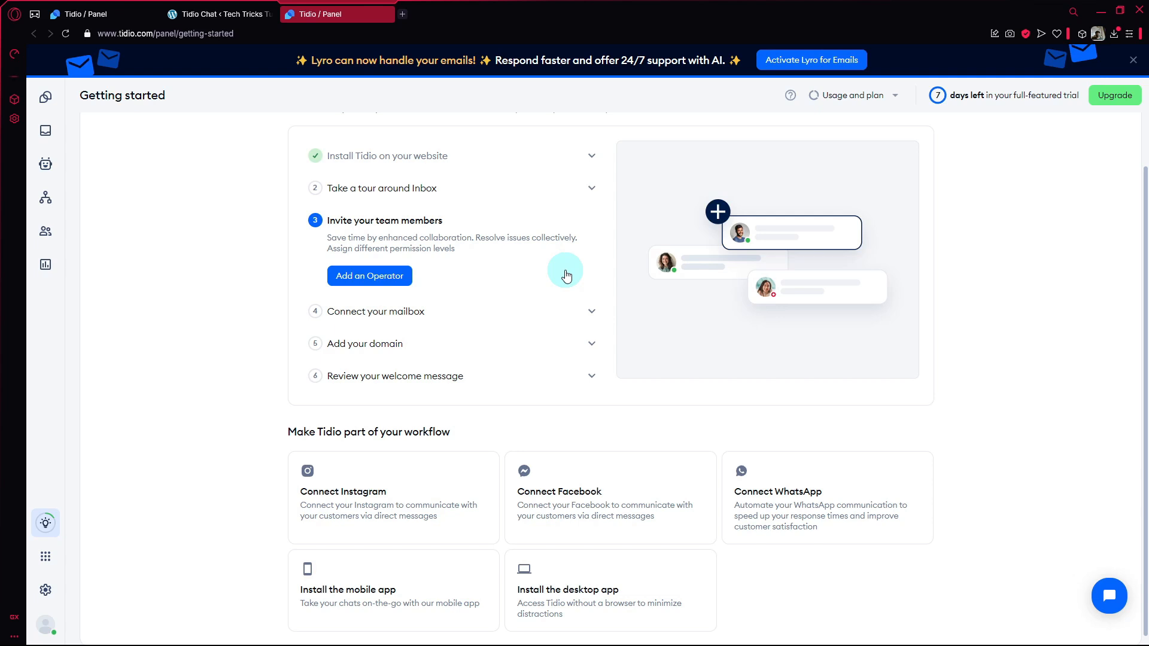
{"action": "left_click", "coordinate": [496, 311]}
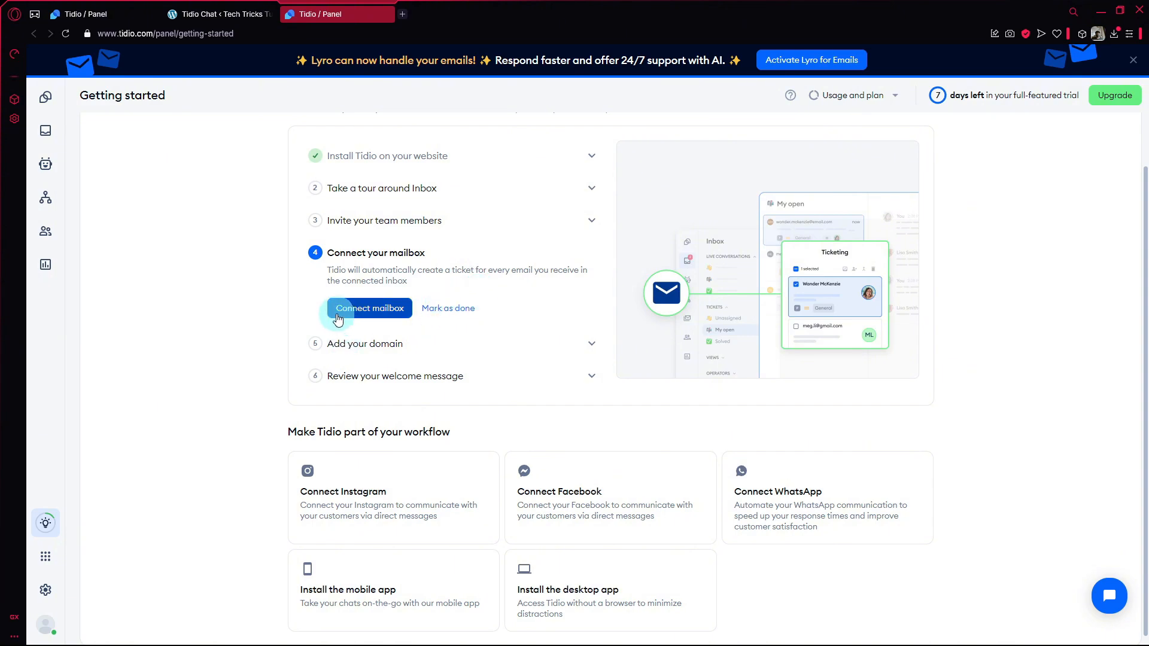
{"action": "left_click", "coordinate": [194, 12]}
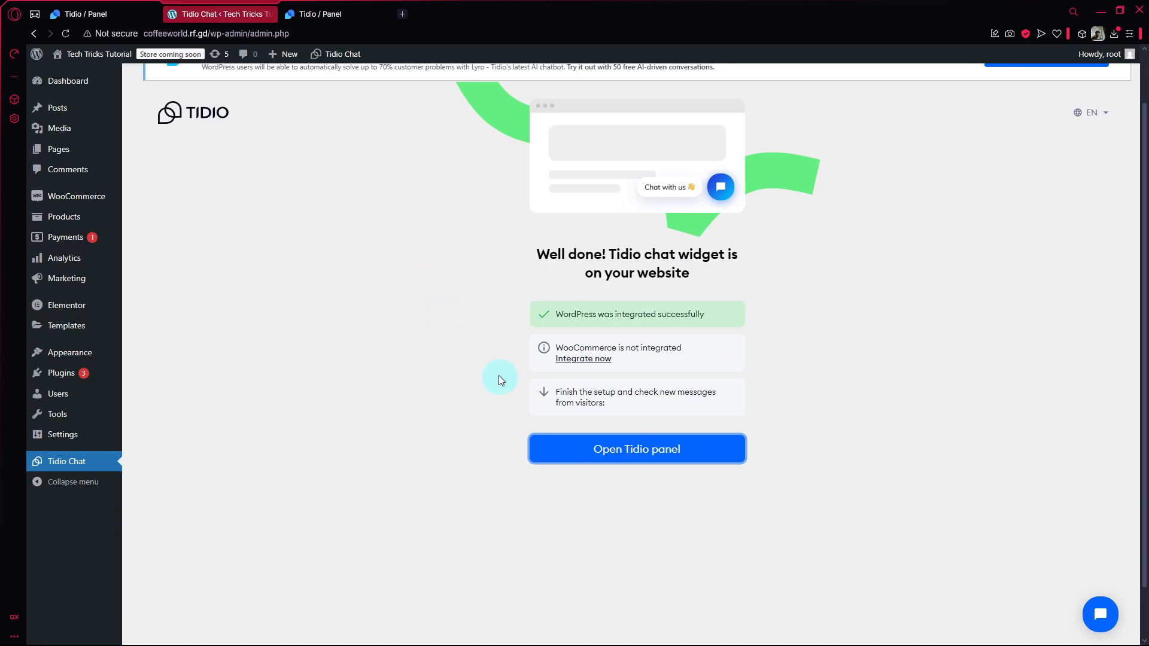
{"action": "left_click", "coordinate": [336, 22]}
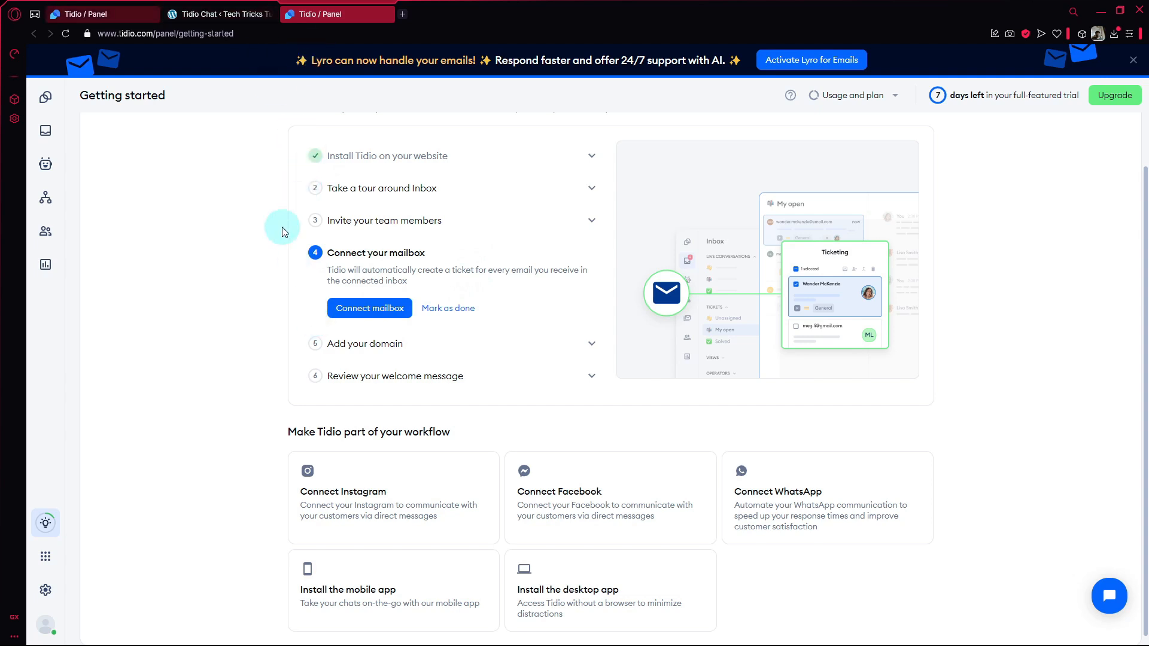
Mark the mailbox and domain setup tasks as done, and open the welcome message flow for editing.
{"action": "left_click", "coordinate": [454, 309]}
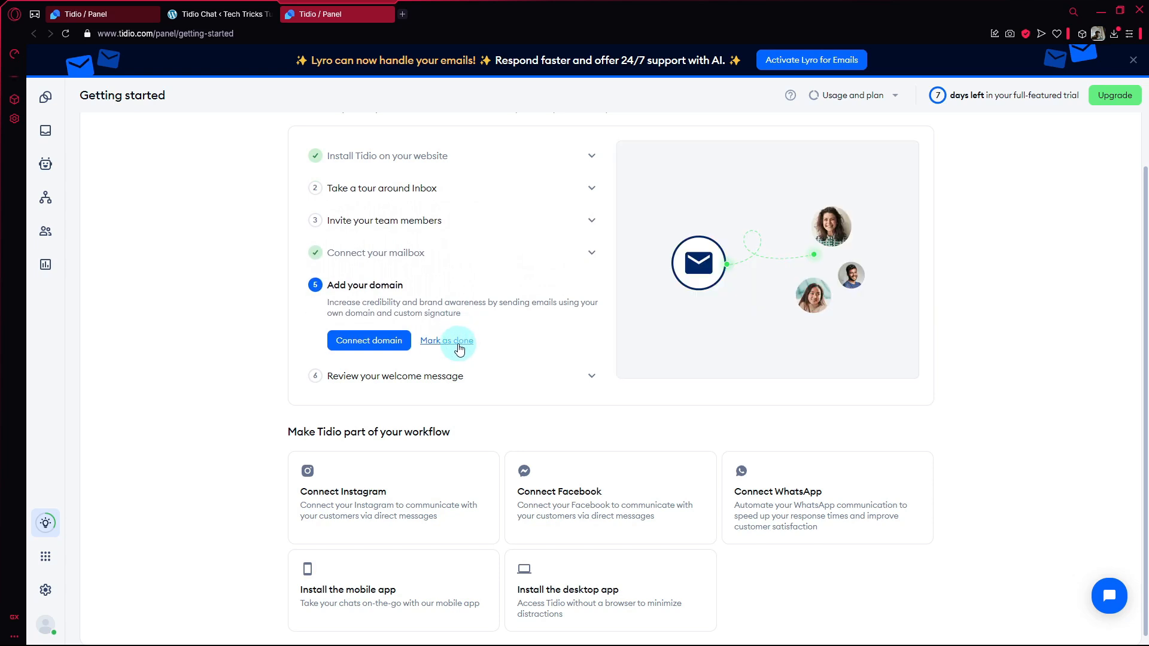
{"action": "left_click", "coordinate": [458, 341]}
{"action": "left_click", "coordinate": [446, 371]}
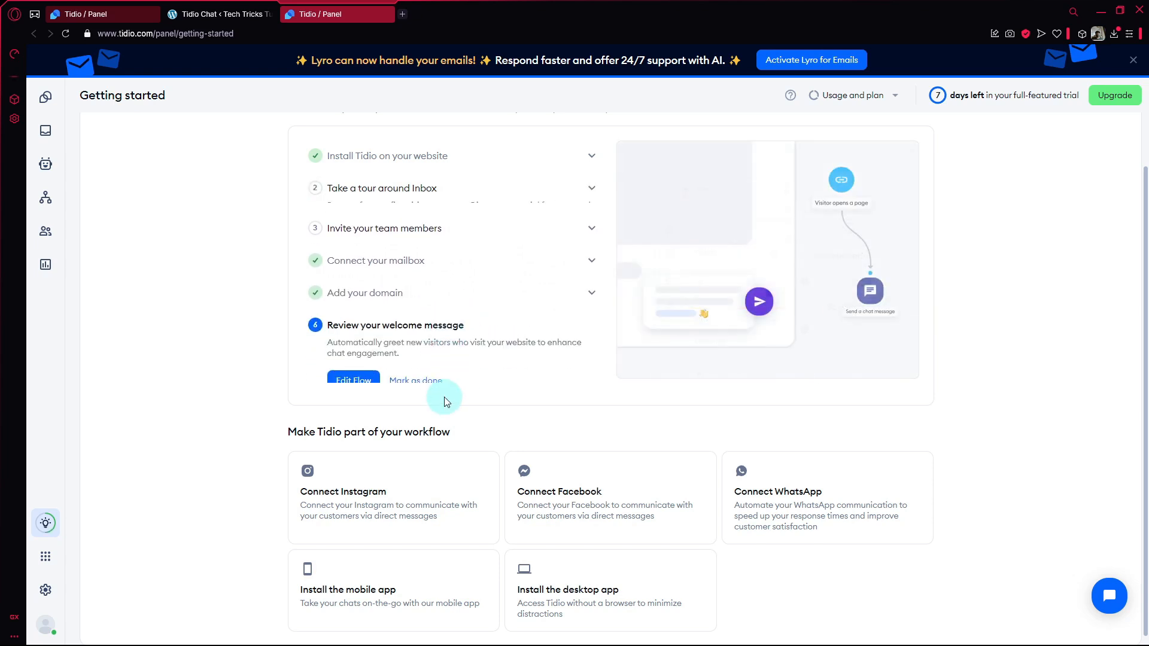
{"action": "left_click", "coordinate": [363, 374]}
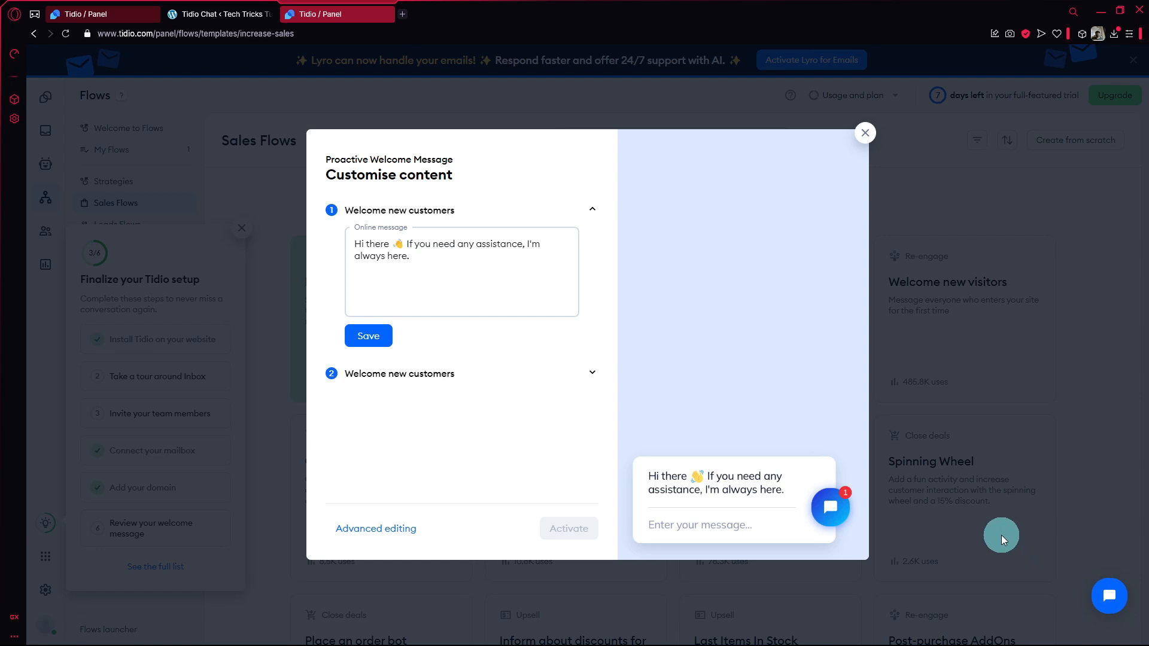
Replace the online welcome message with a greeting that gives the operator's name and asks "how can I help you", and save it.
{"action": "left_click", "coordinate": [1108, 596]}
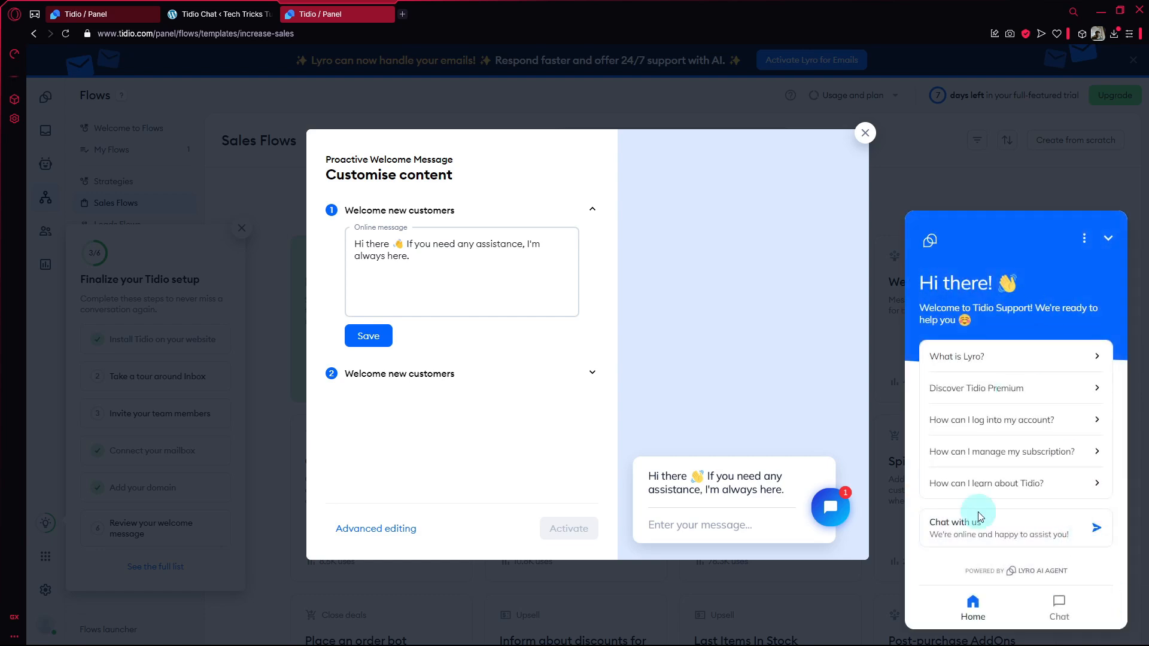
{"action": "left_click", "coordinate": [1107, 238]}
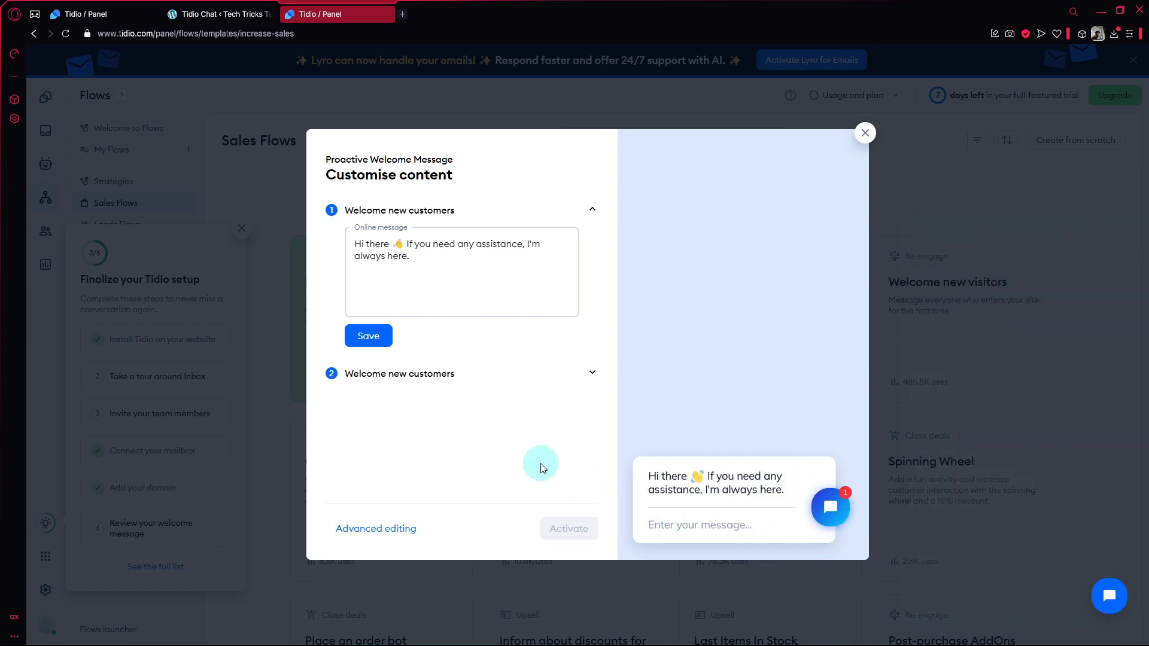
{"action": "left_click_drag", "start_coordinate": [410, 285], "coordinate": [356, 240]}
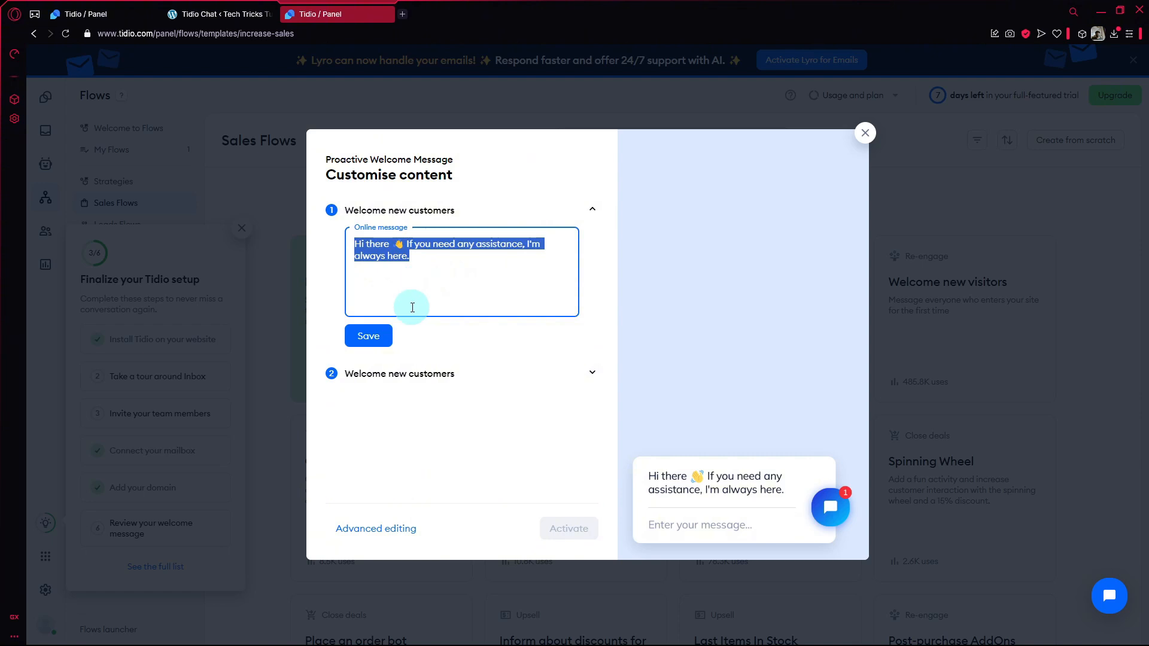
{"action": "type", "text": "Hello, I am Xea how can I help"}
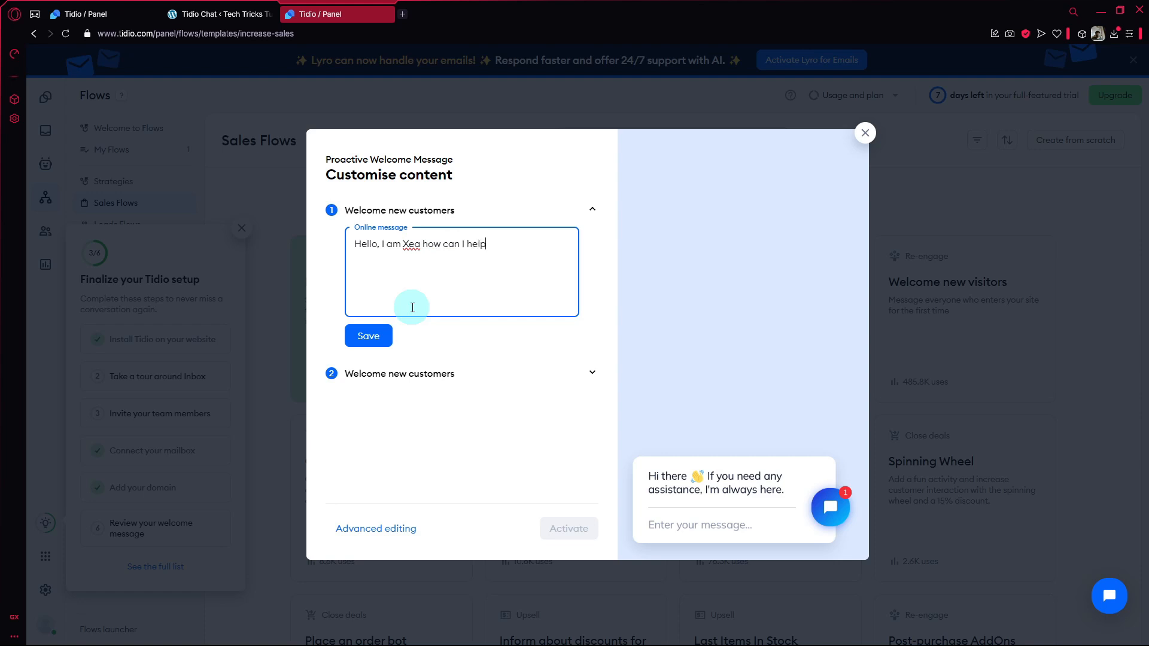
{"action": "left_click", "coordinate": [368, 335]}
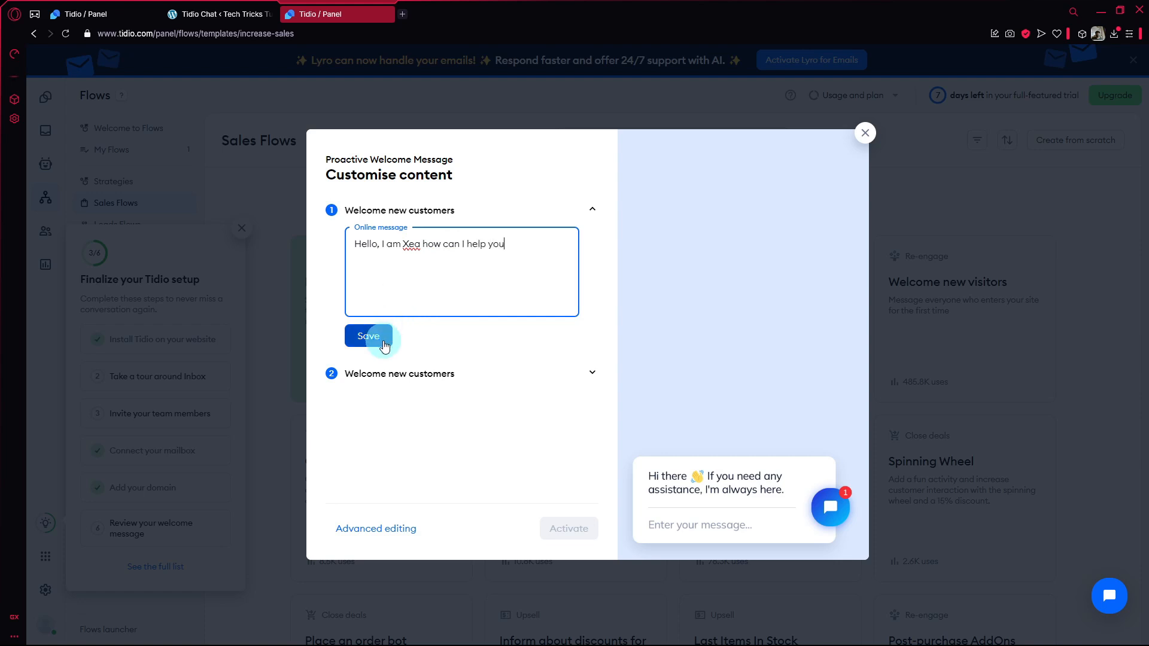
{"action": "right_click", "coordinate": [384, 341]}
{"action": "left_click", "coordinate": [600, 429]}
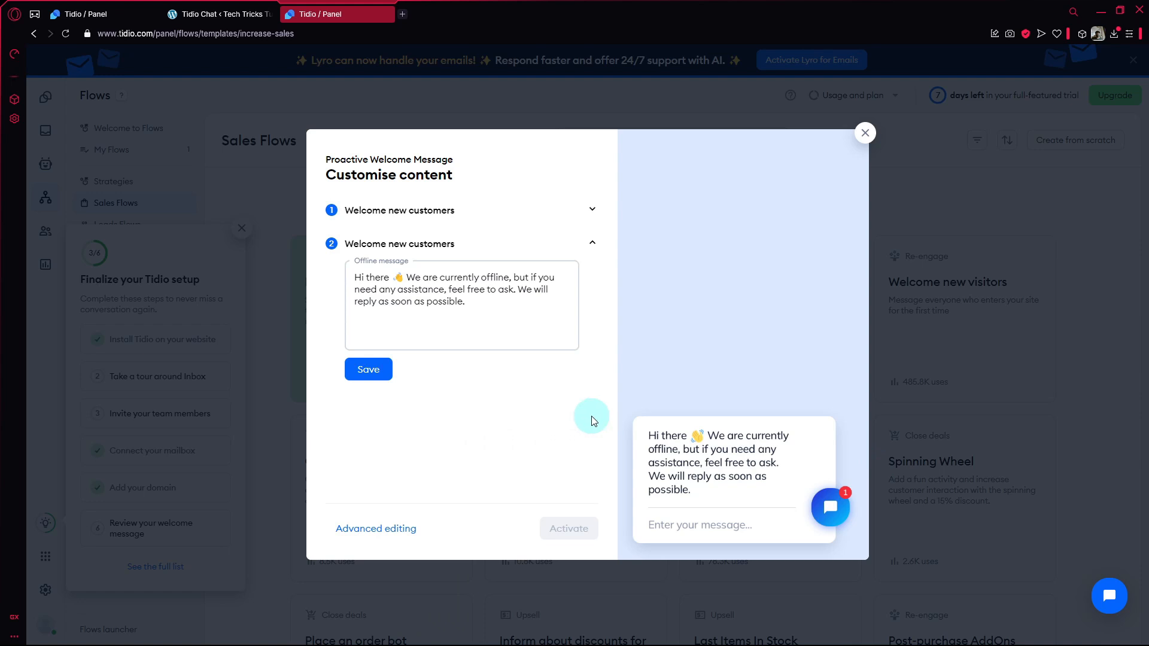
Recheck the online message, save the offline message with its default text, and activate the Proactive Welcome Message flow.
{"action": "left_click", "coordinate": [418, 210]}
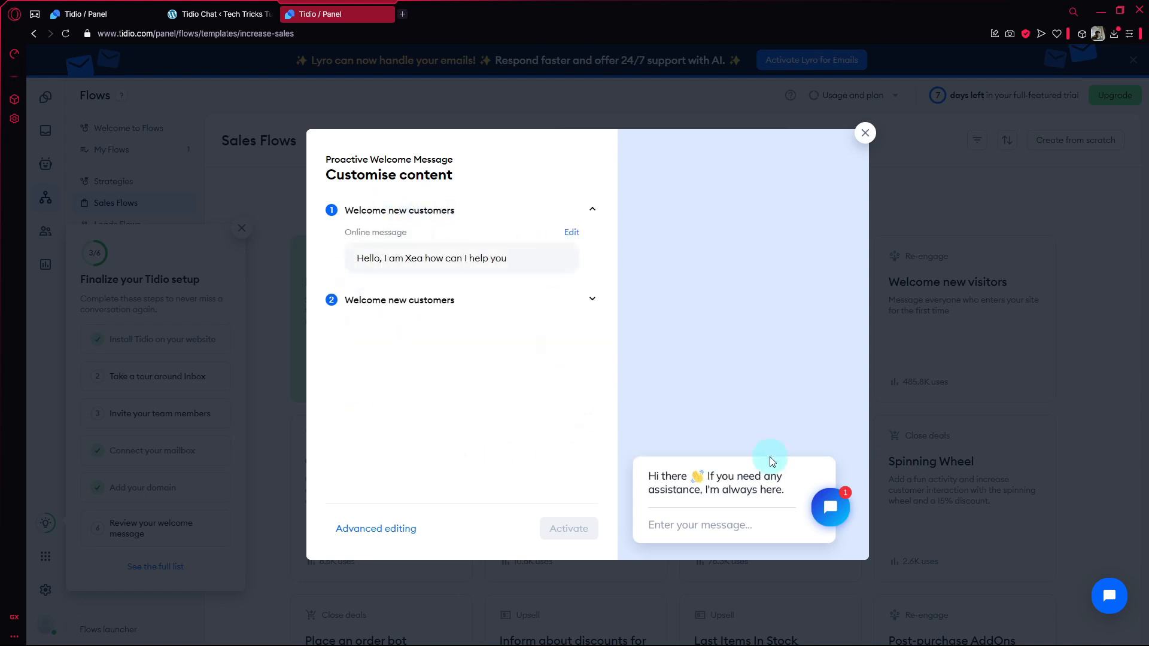
{"action": "left_click", "coordinate": [446, 300]}
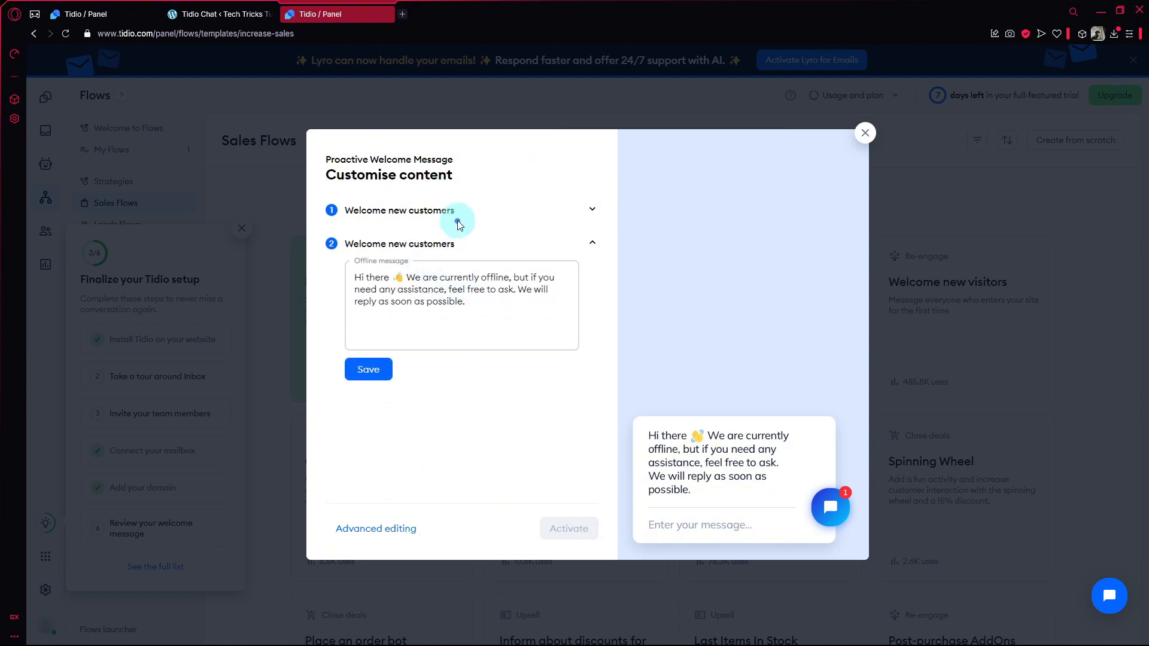
{"action": "left_click", "coordinate": [434, 221]}
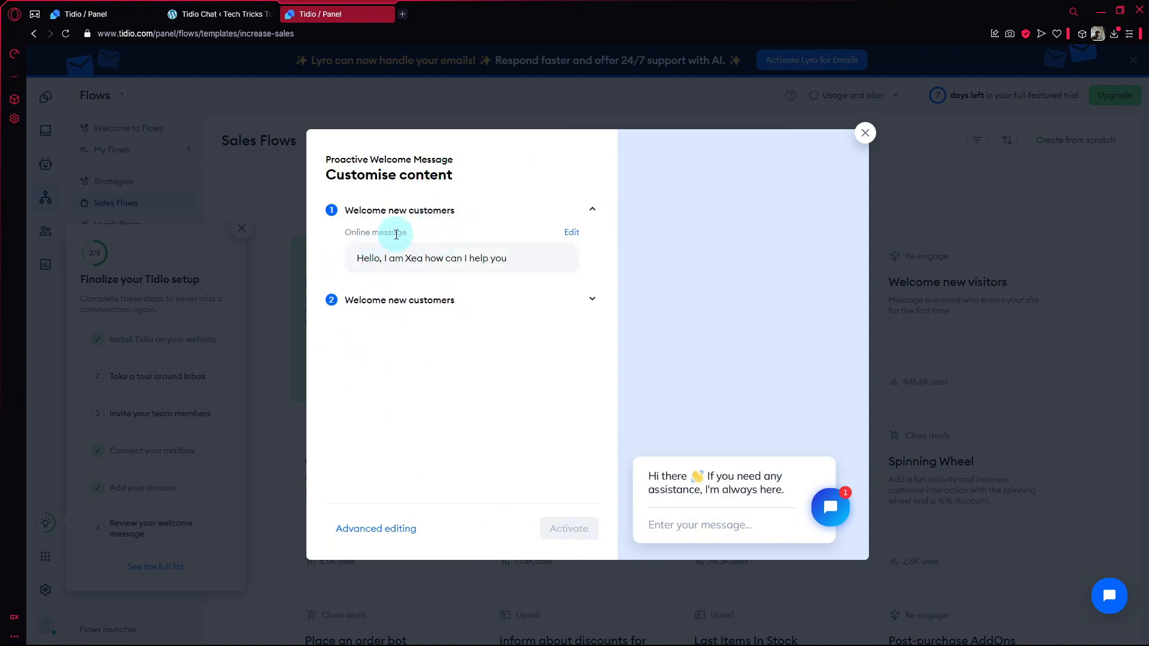
{"action": "left_click", "coordinate": [449, 301]}
{"action": "left_click_drag", "start_coordinate": [444, 314], "coordinate": [363, 266]}
{"action": "left_click", "coordinate": [443, 317]}
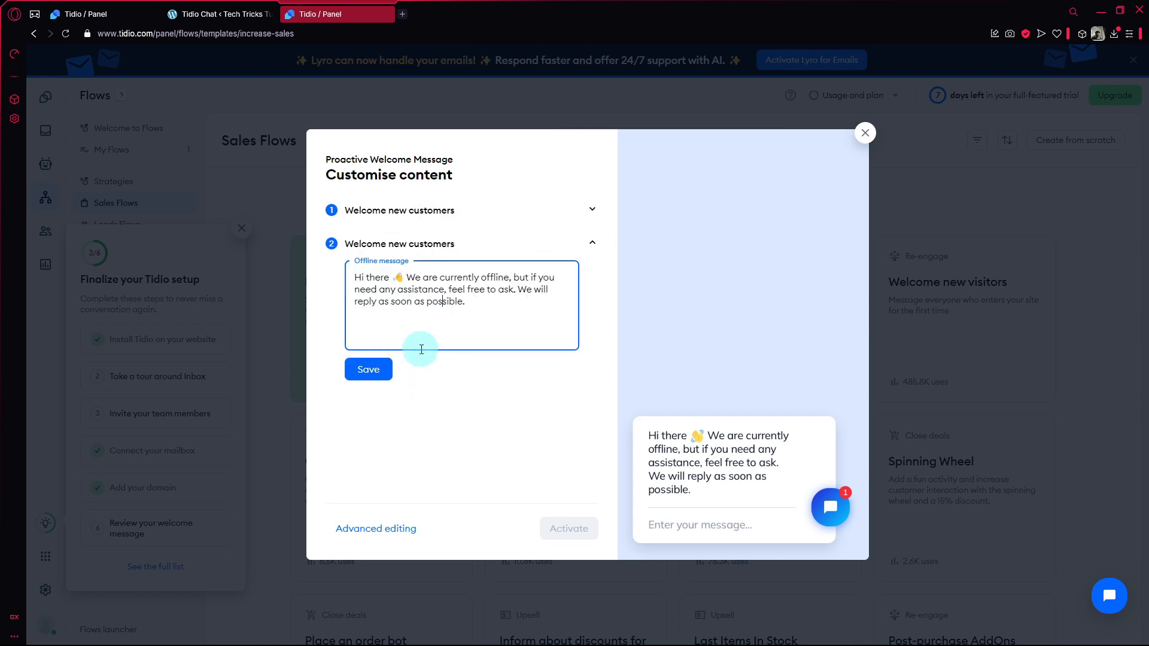
{"action": "left_click", "coordinate": [378, 369]}
{"action": "left_click", "coordinate": [571, 526]}
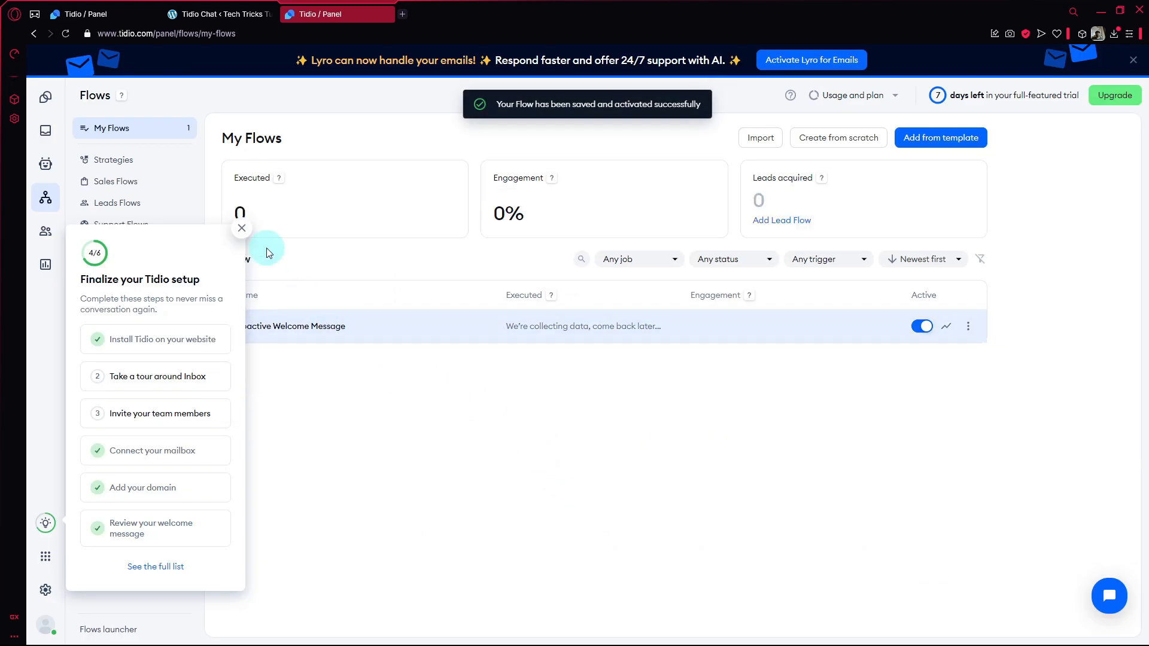
Create a new flow from scratch, dismissing the setup checklist, and choose "Visitor scrolls page" as its trigger.
{"action": "left_click", "coordinate": [242, 228]}
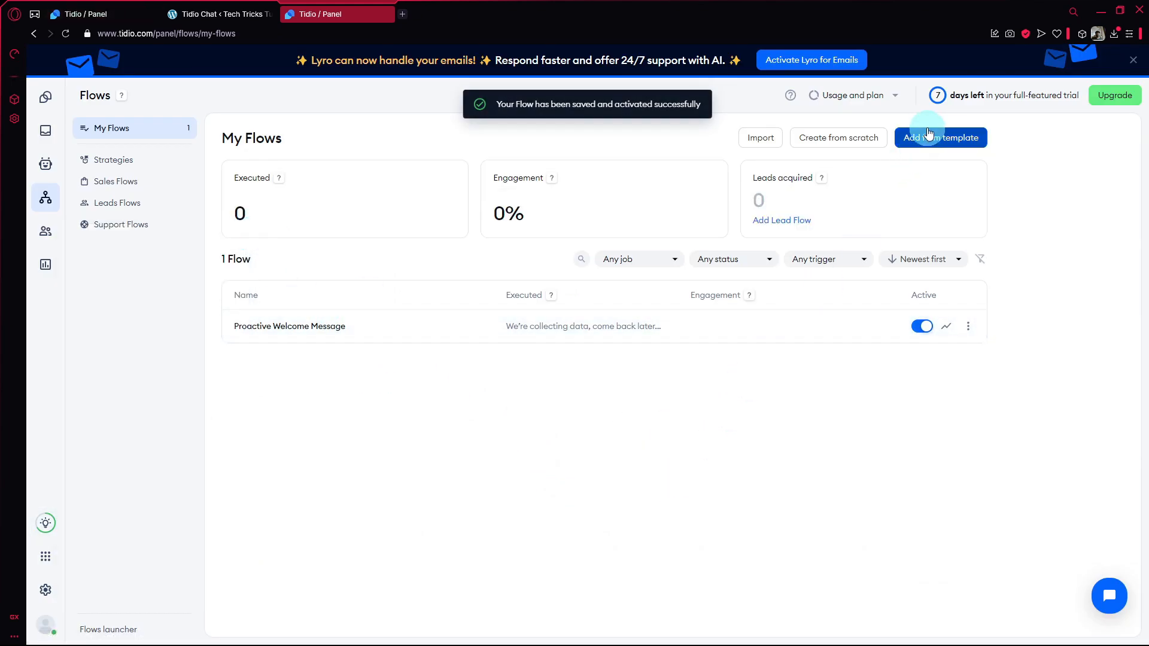
{"action": "left_click", "coordinate": [856, 141]}
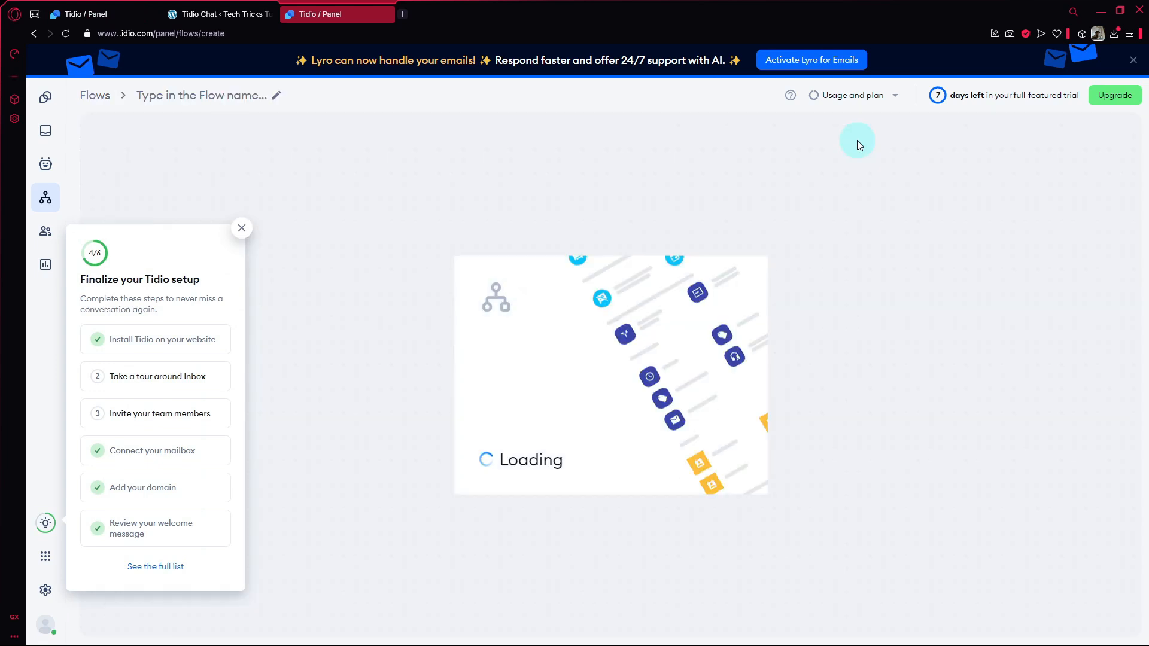
{"action": "left_click", "coordinate": [241, 227]}
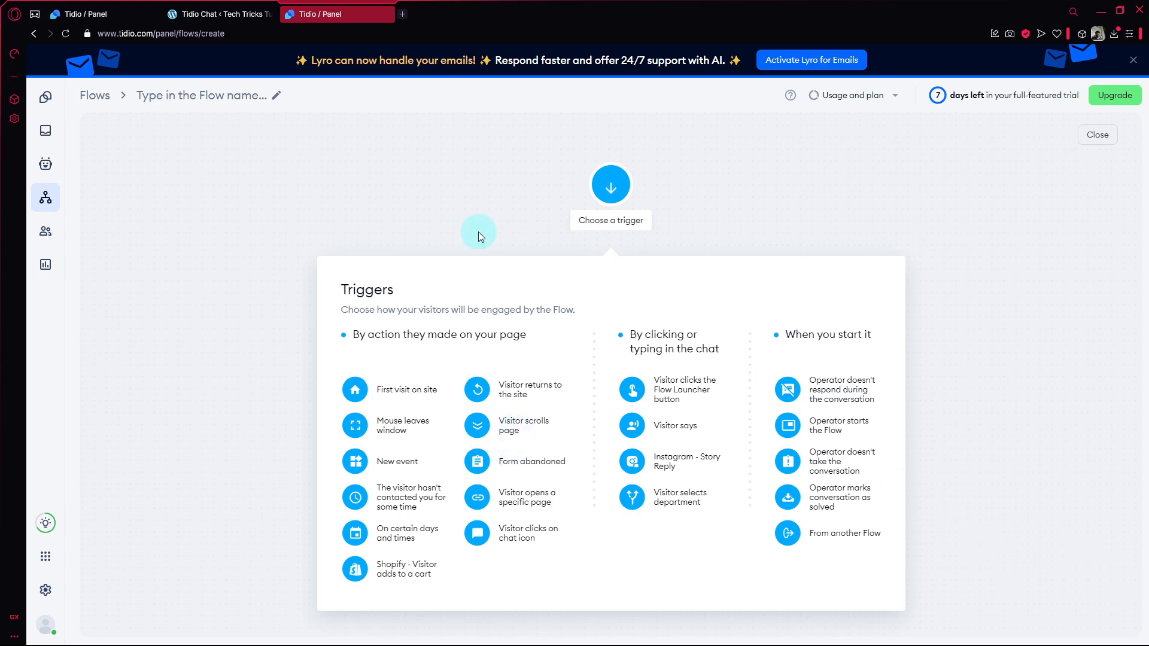
{"action": "left_click", "coordinate": [78, 12]}
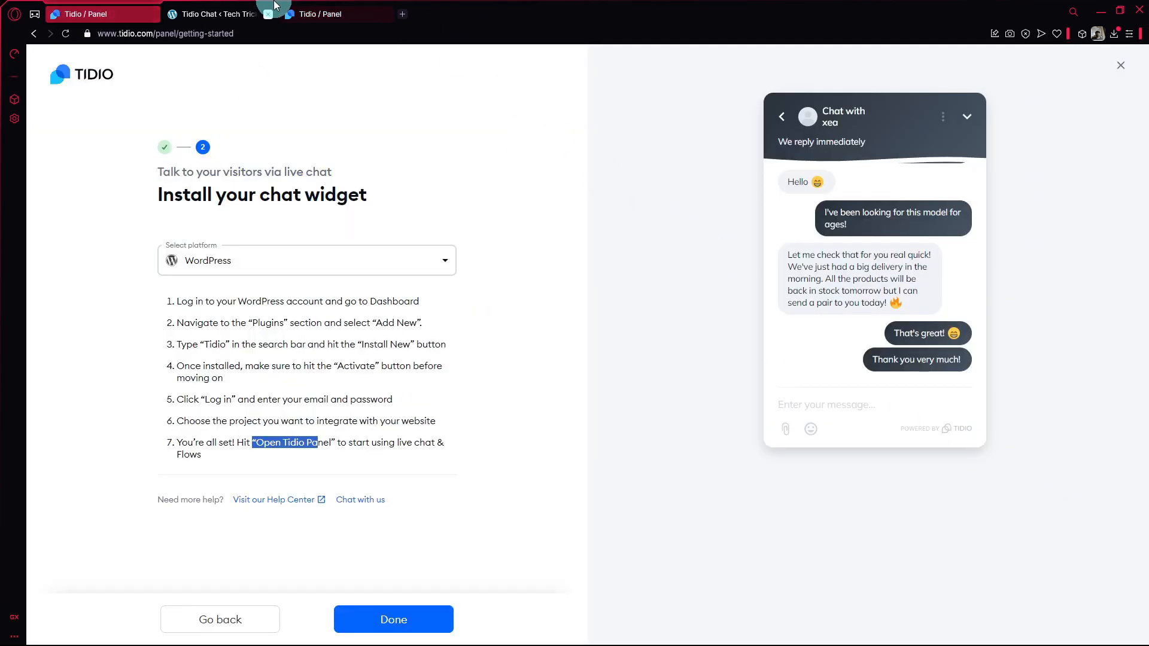
{"action": "left_click", "coordinate": [296, 13]}
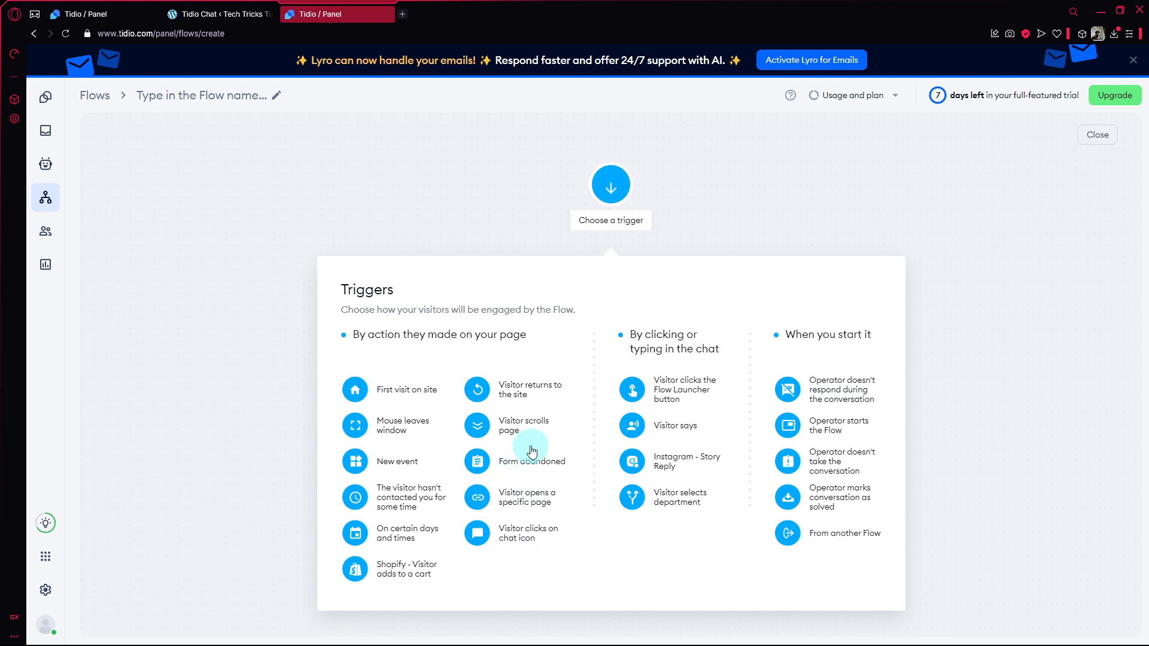
{"action": "left_click", "coordinate": [509, 435]}
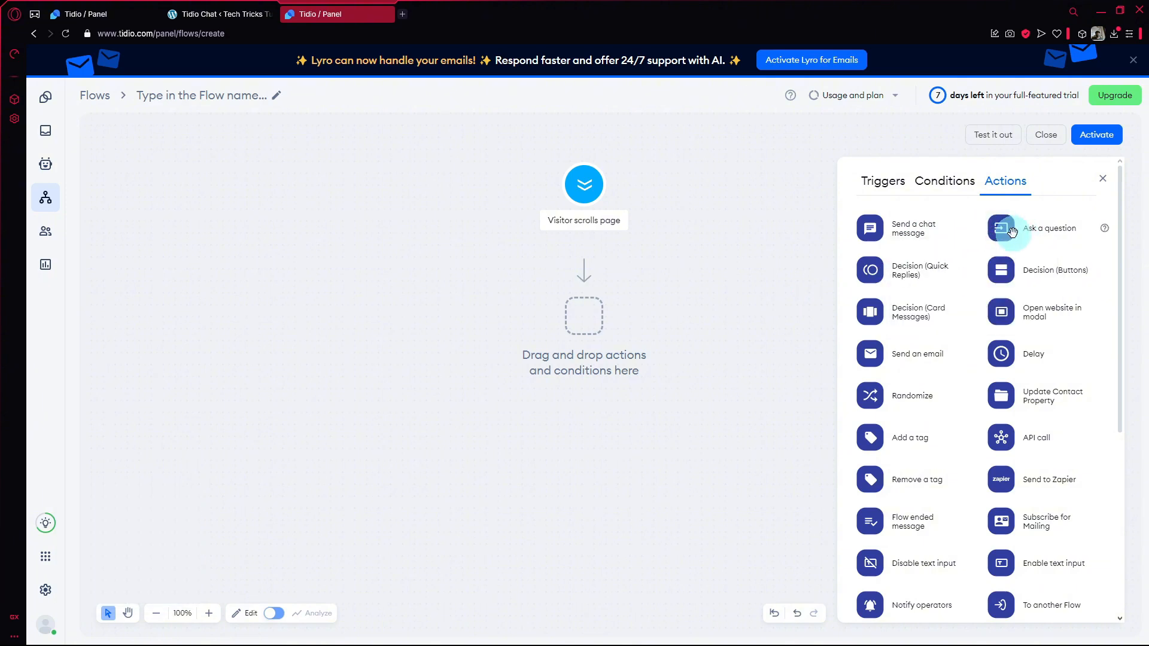
Add an "Ask a question" action under the trigger with the question "What are you looking for?" and no validation, aligned below the trigger.
{"action": "left_click_drag", "start_coordinate": [1011, 237], "coordinate": [581, 307]}
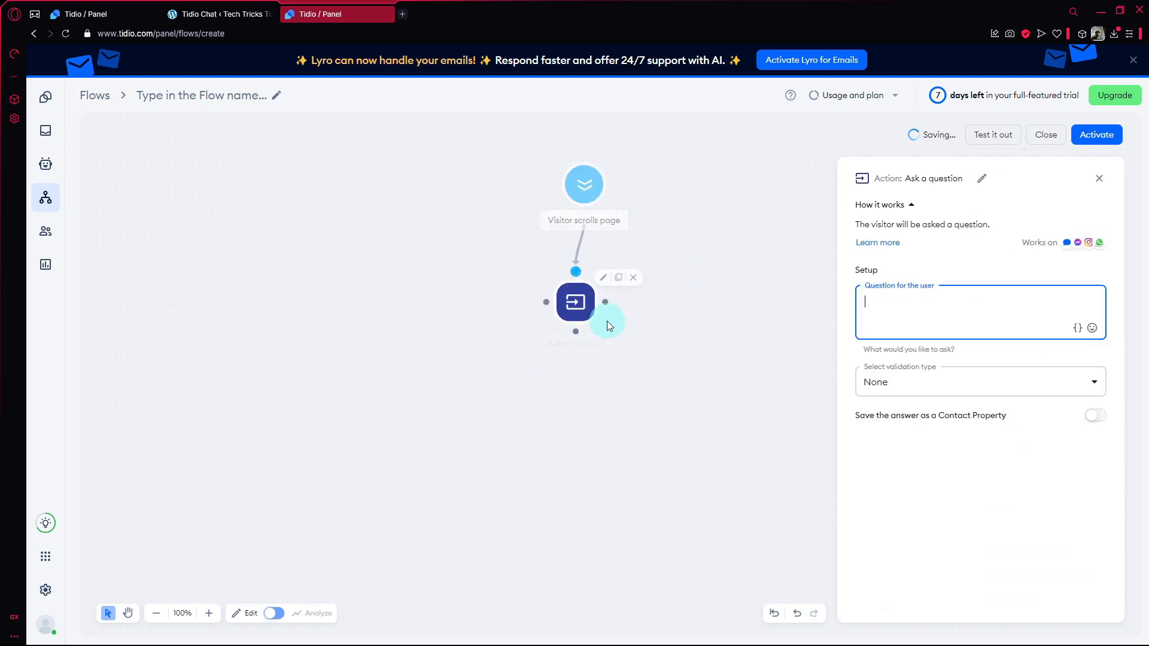
{"action": "left_click", "coordinate": [886, 312]}
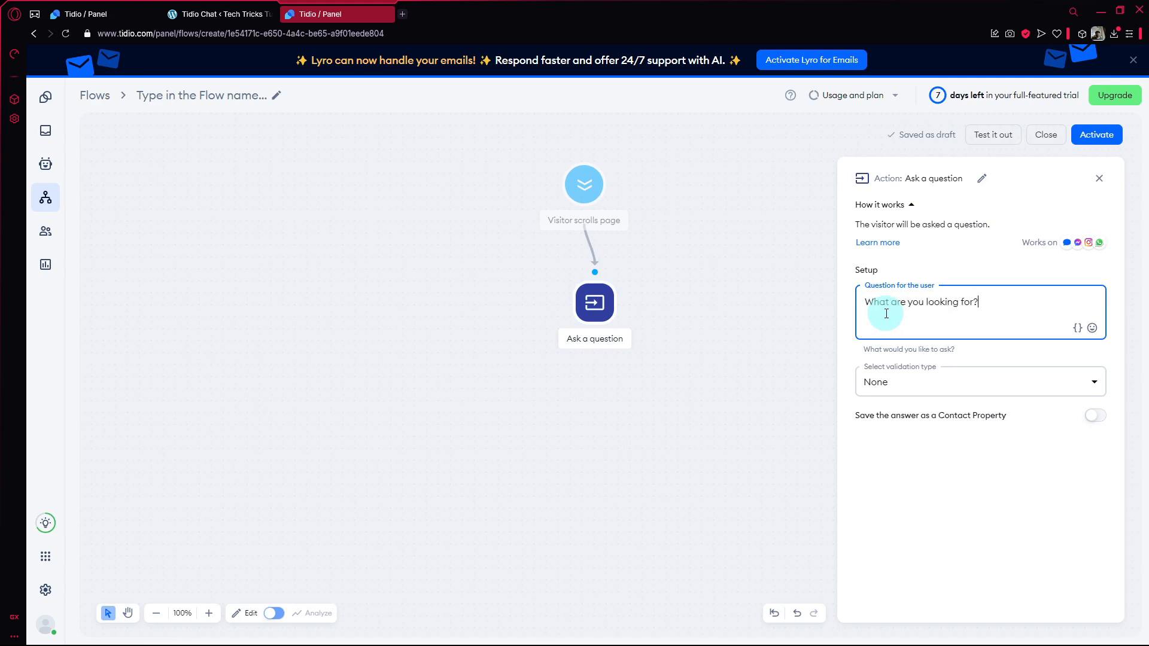
{"action": "left_click", "coordinate": [984, 382]}
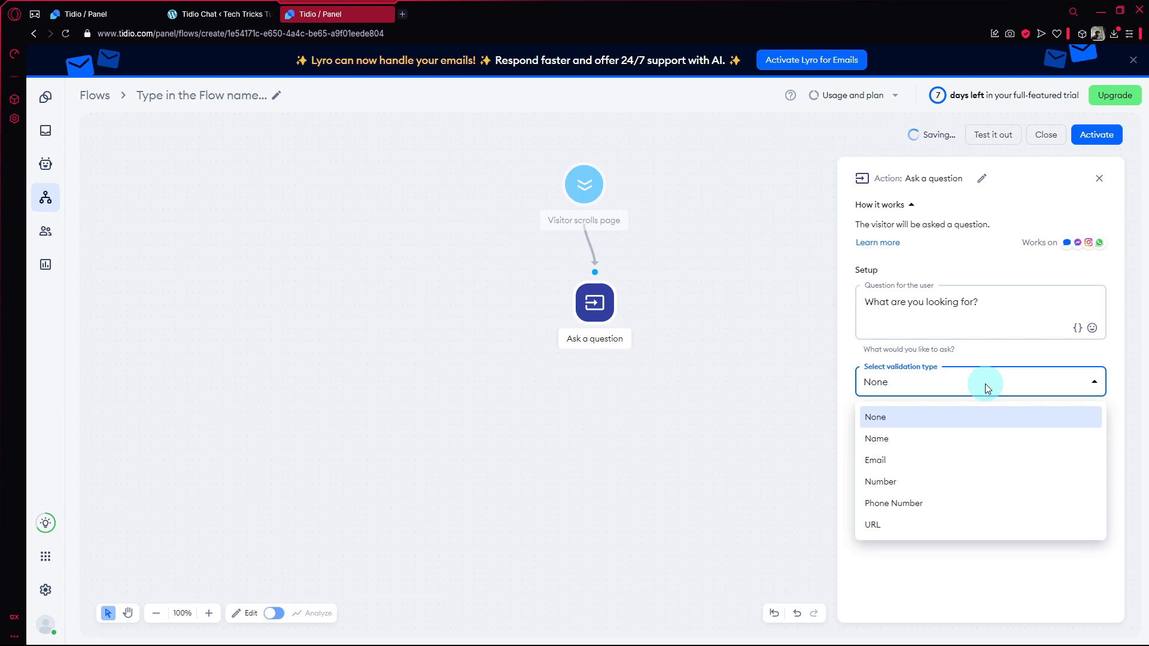
{"action": "left_click", "coordinate": [985, 383]}
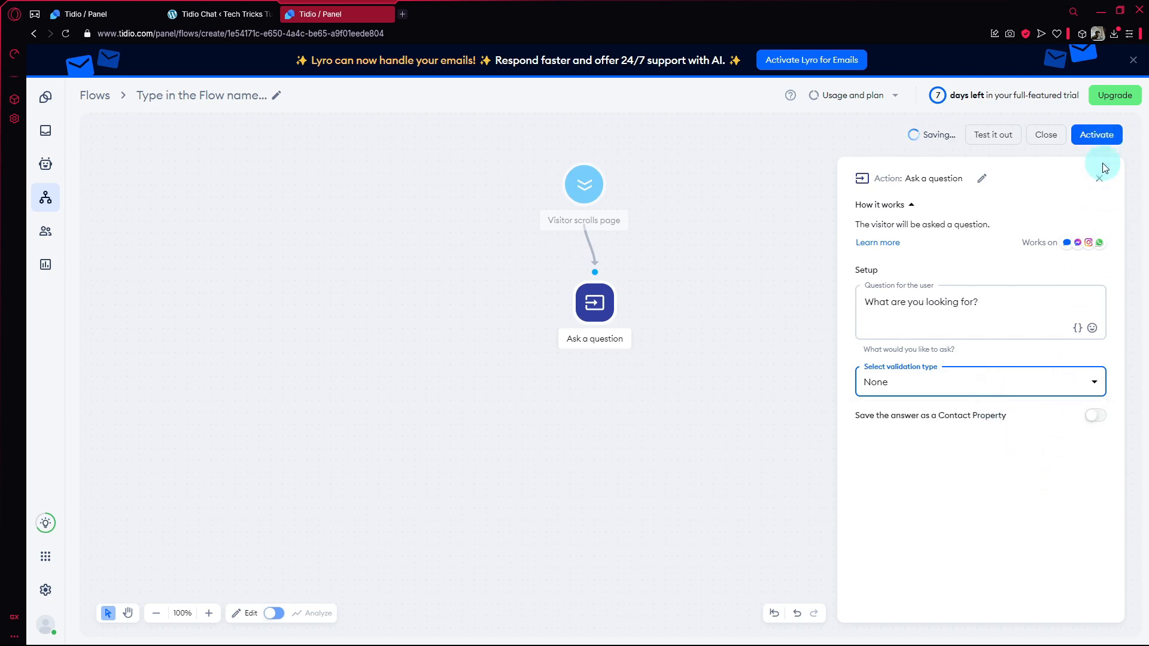
{"action": "left_click", "coordinate": [1099, 178]}
{"action": "mouse_move", "coordinate": [593, 324]}
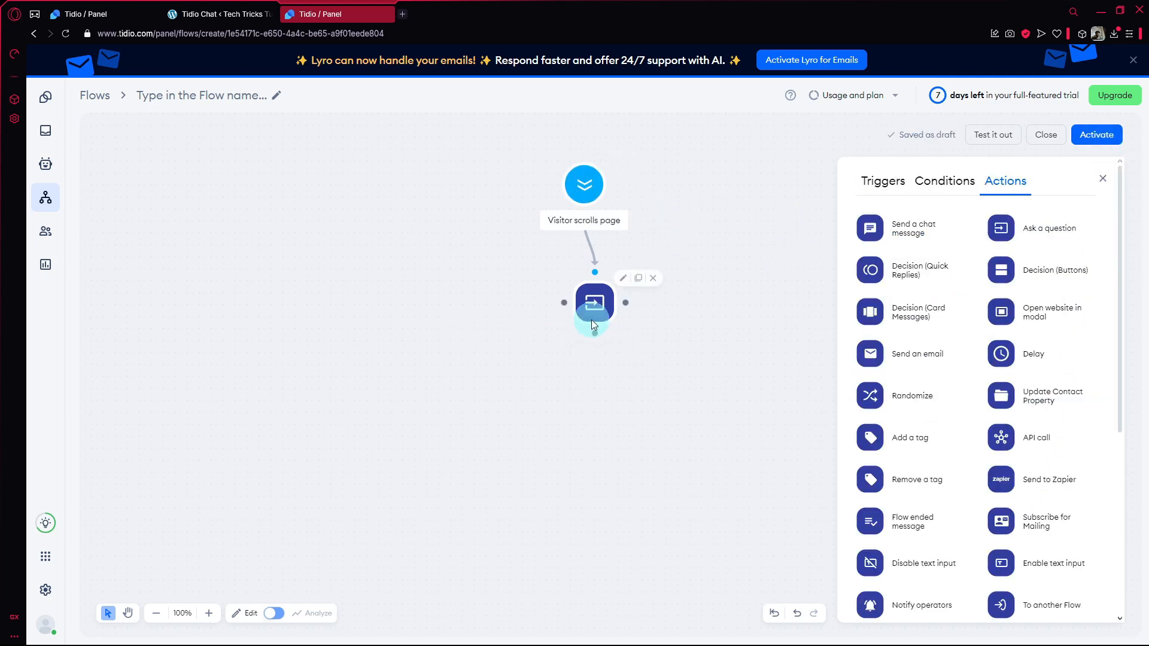
{"action": "left_click_drag", "start_coordinate": [596, 315], "coordinate": [586, 307]}
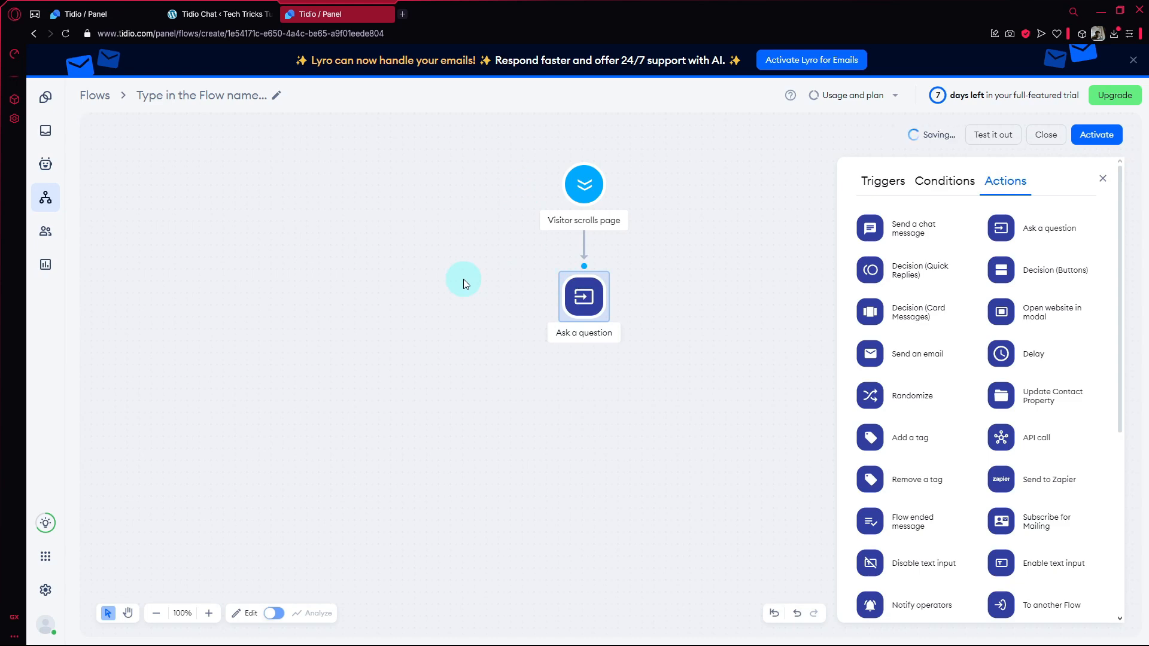
Review the "Visitor scrolls page" trigger's settings and display the list of available triggers.
{"action": "left_click", "coordinate": [584, 188]}
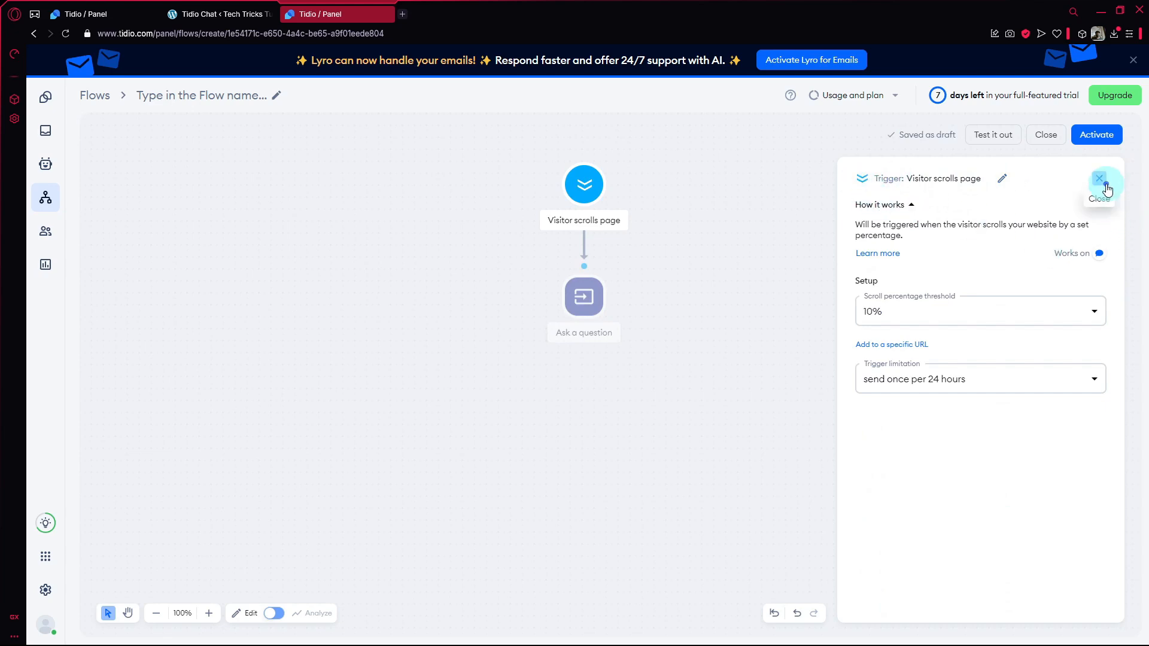
{"action": "left_click", "coordinate": [1099, 178]}
{"action": "left_click", "coordinate": [883, 181]}
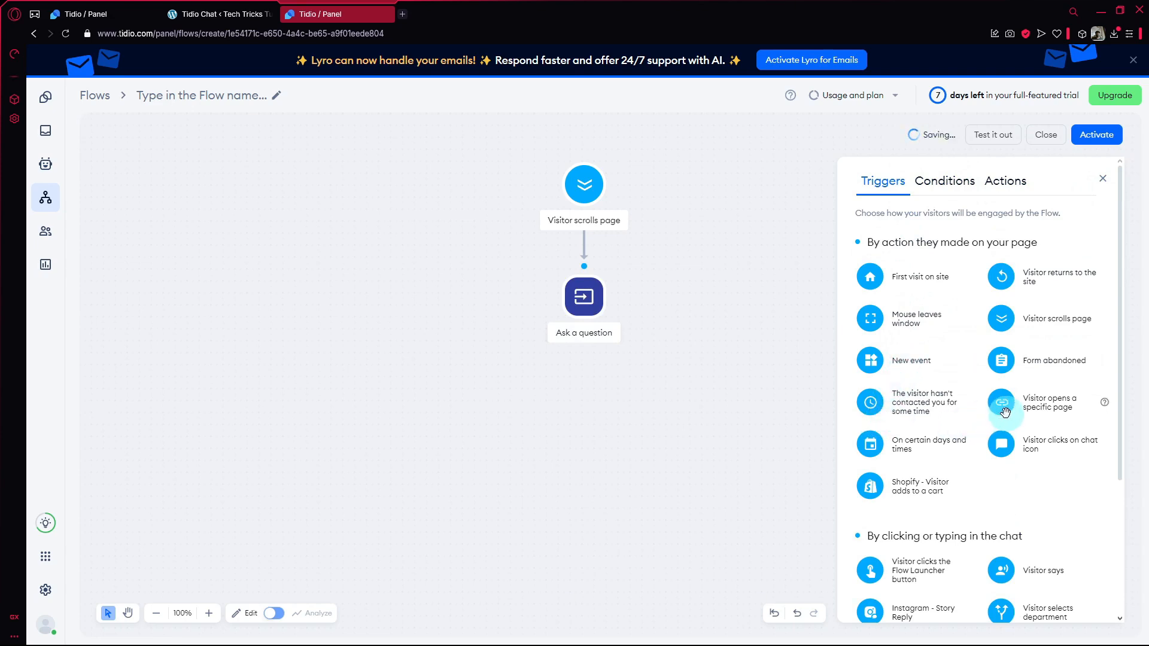
Add a "Visitor opens a specific page" trigger and a "Send a chat message" action beneath it to the flow.
{"action": "left_click_drag", "start_coordinate": [1011, 414], "coordinate": [473, 197]}
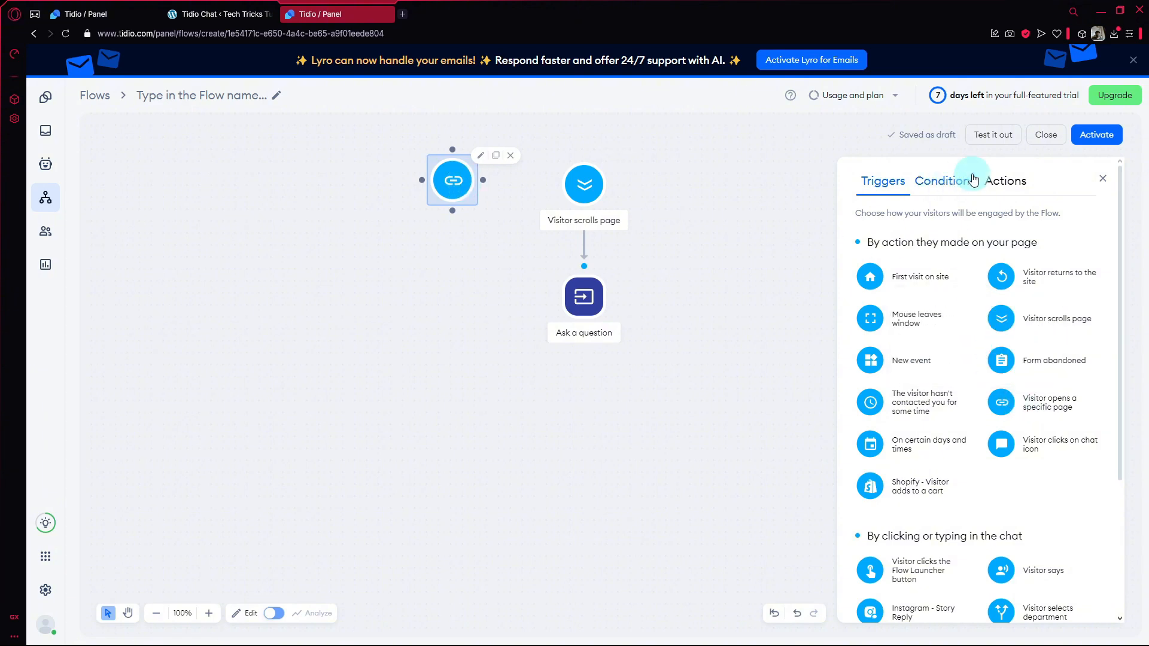
{"action": "left_click", "coordinate": [951, 181]}
{"action": "left_click", "coordinate": [994, 179]}
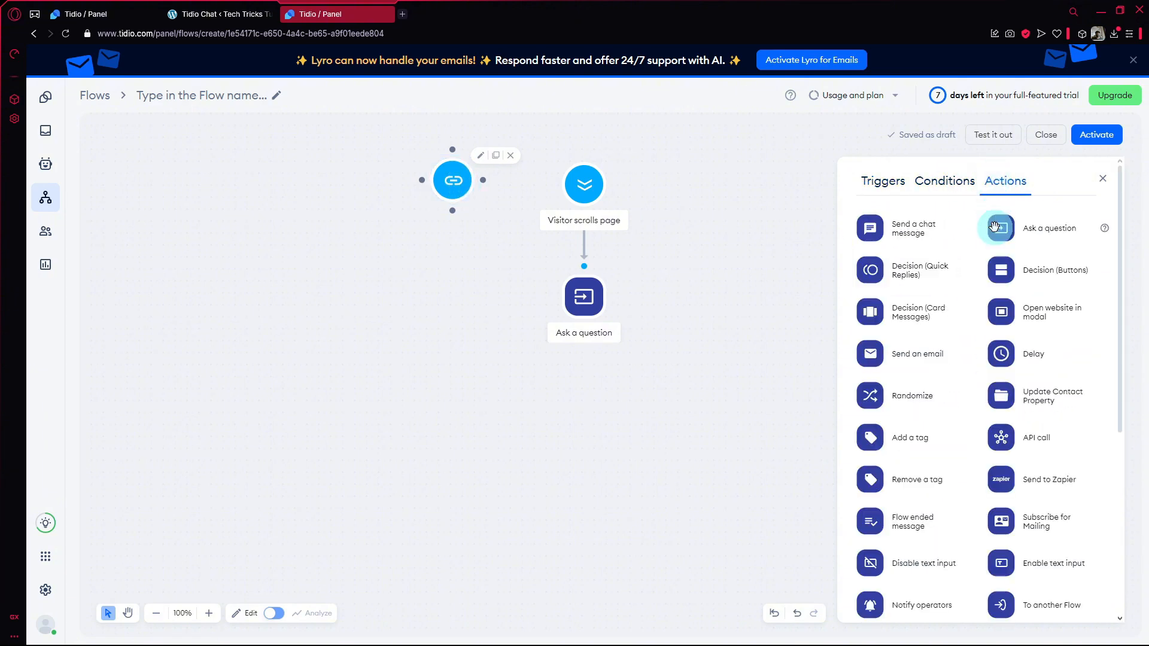
{"action": "left_click_drag", "start_coordinate": [866, 230], "coordinate": [444, 330]}
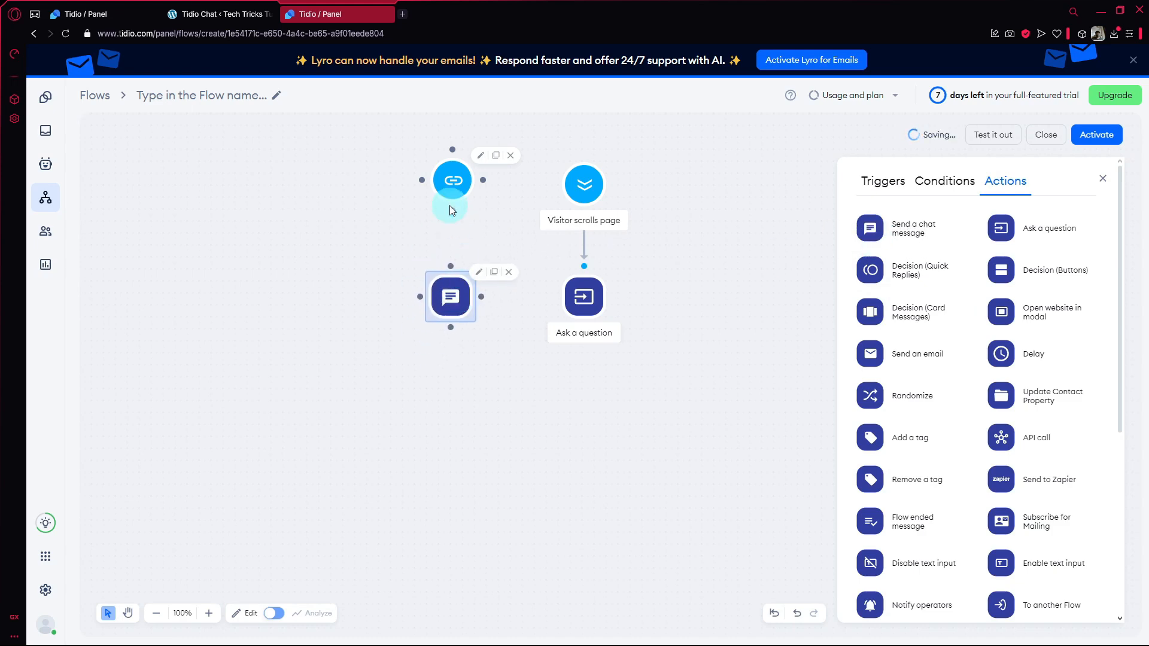
{"action": "left_click_drag", "start_coordinate": [453, 213], "coordinate": [455, 274]}
Delete the "Ask a question" and "Visitor scrolls page" nodes, and connect the specific-page trigger to the chat message action.
{"action": "left_click", "coordinate": [641, 271]}
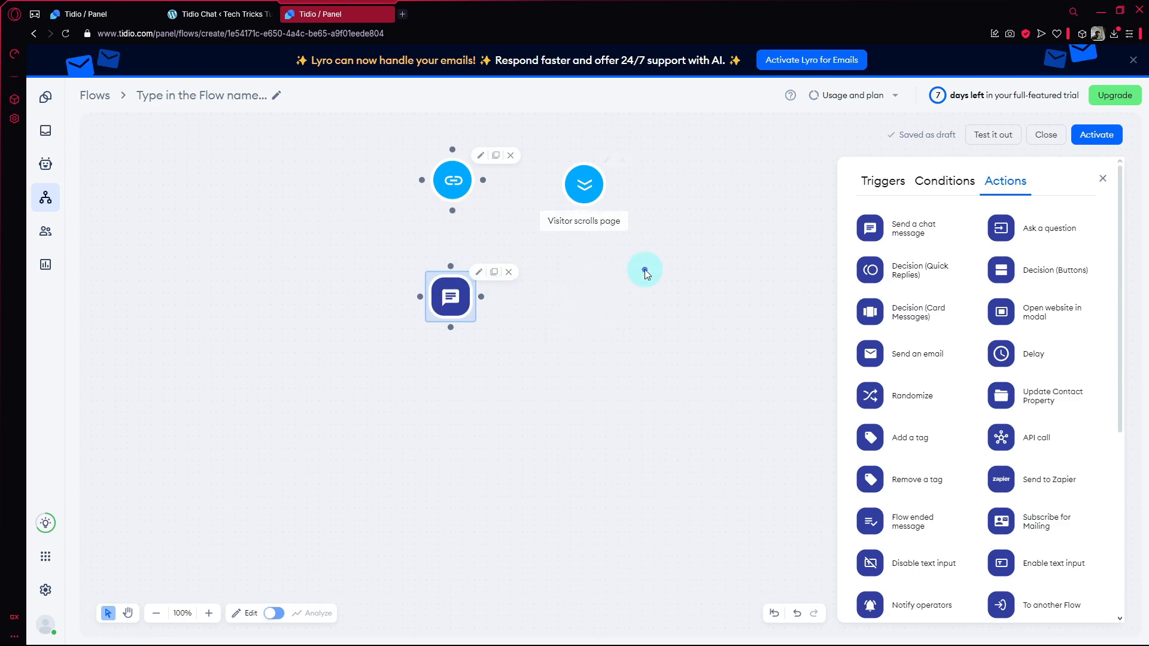
{"action": "left_click", "coordinate": [642, 159]}
{"action": "left_click_drag", "start_coordinate": [475, 287], "coordinate": [478, 285]}
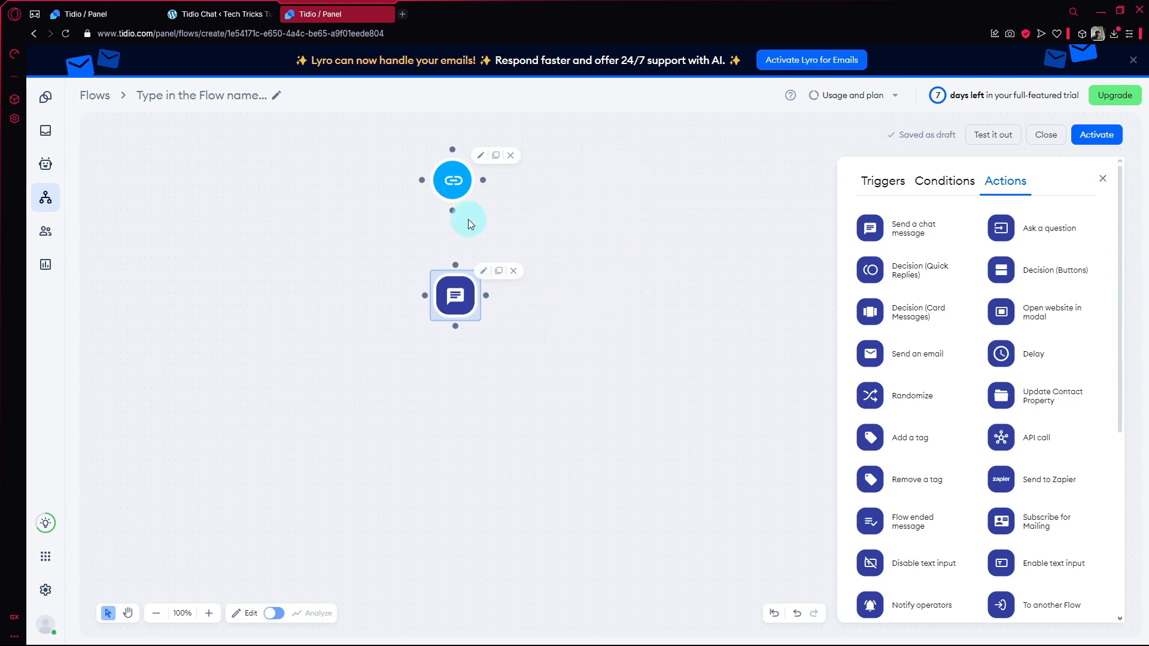
{"action": "left_click_drag", "start_coordinate": [454, 214], "coordinate": [454, 272]}
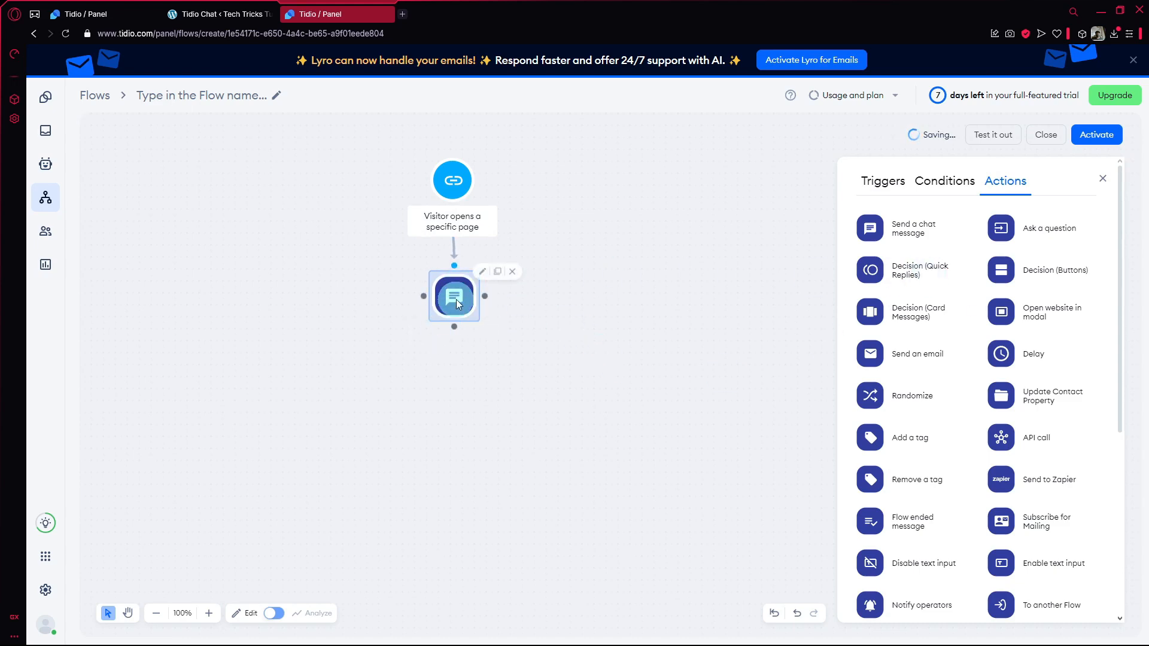
Set the chat message text to "Give me a heads up if you have any questions regarding the products".
{"action": "left_click", "coordinate": [456, 299]}
{"action": "left_click", "coordinate": [945, 328]}
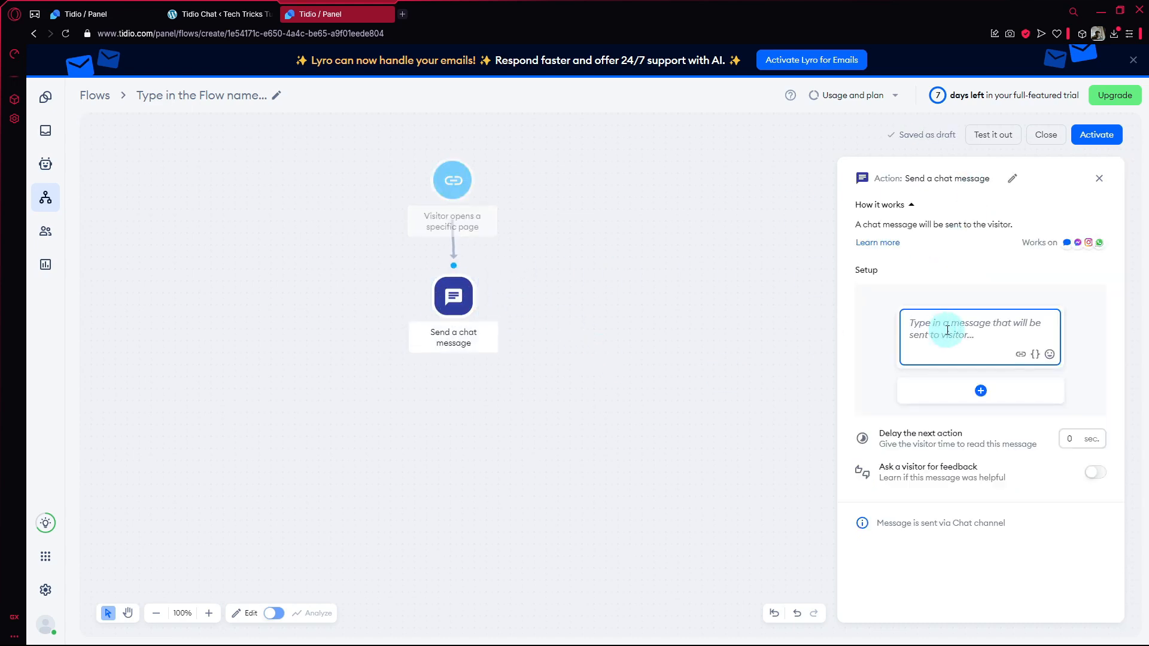
{"action": "type", "text": "Give me a heads up if you have any questions regarding h"}
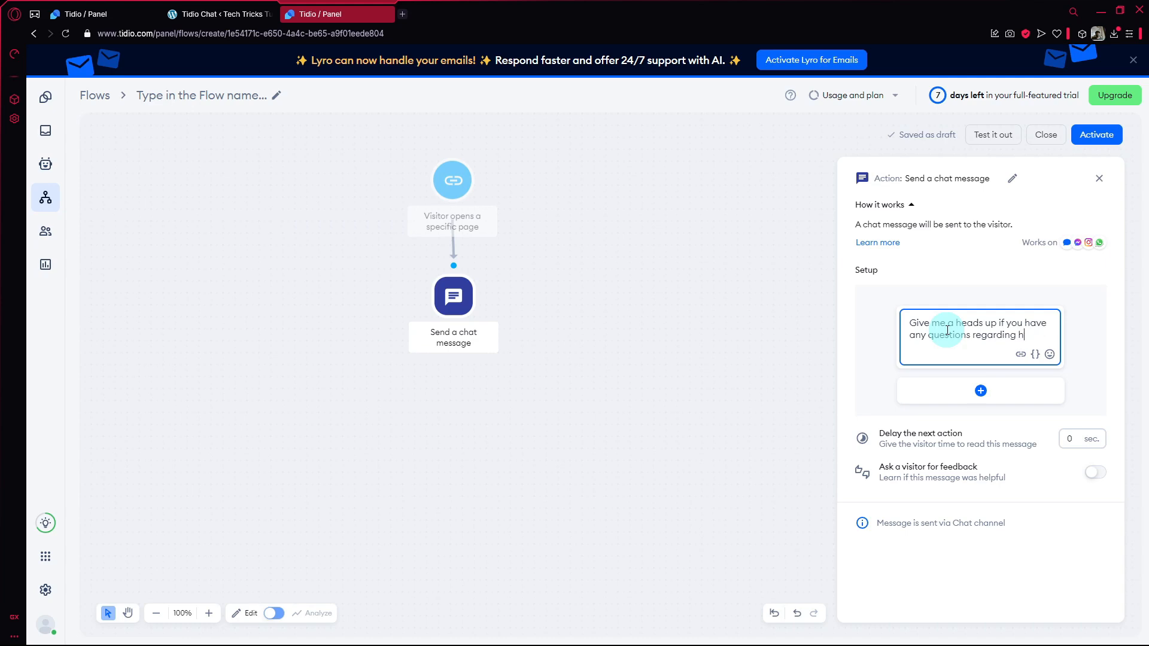
{"action": "key", "text": "BackSpace"}
{"action": "type", "text": "the products"}
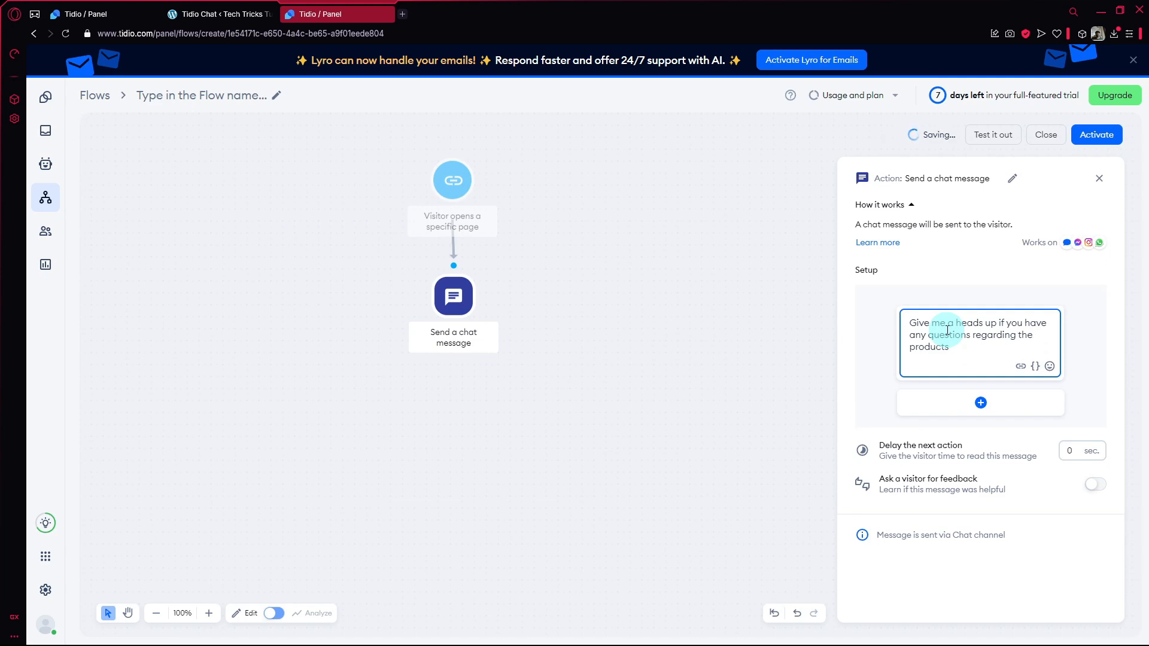
{"action": "left_click", "coordinate": [1099, 178]}
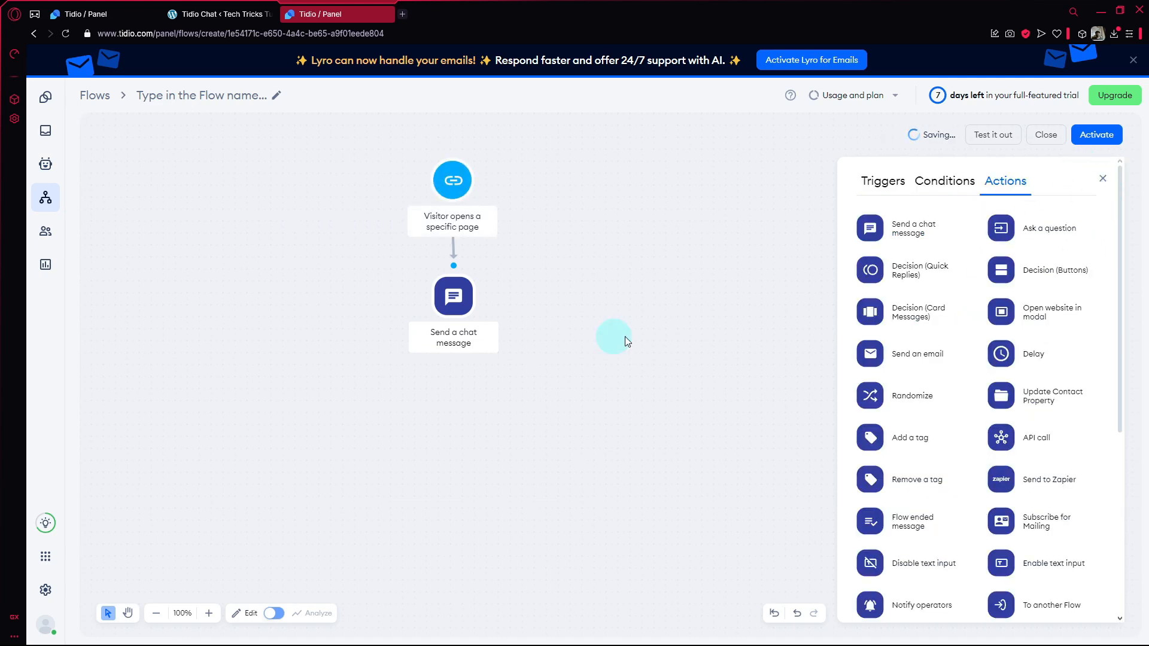
Set the specific-page trigger to "Exact address" with its URL left empty, and close the flow as a draft.
{"action": "left_click", "coordinate": [1098, 144]}
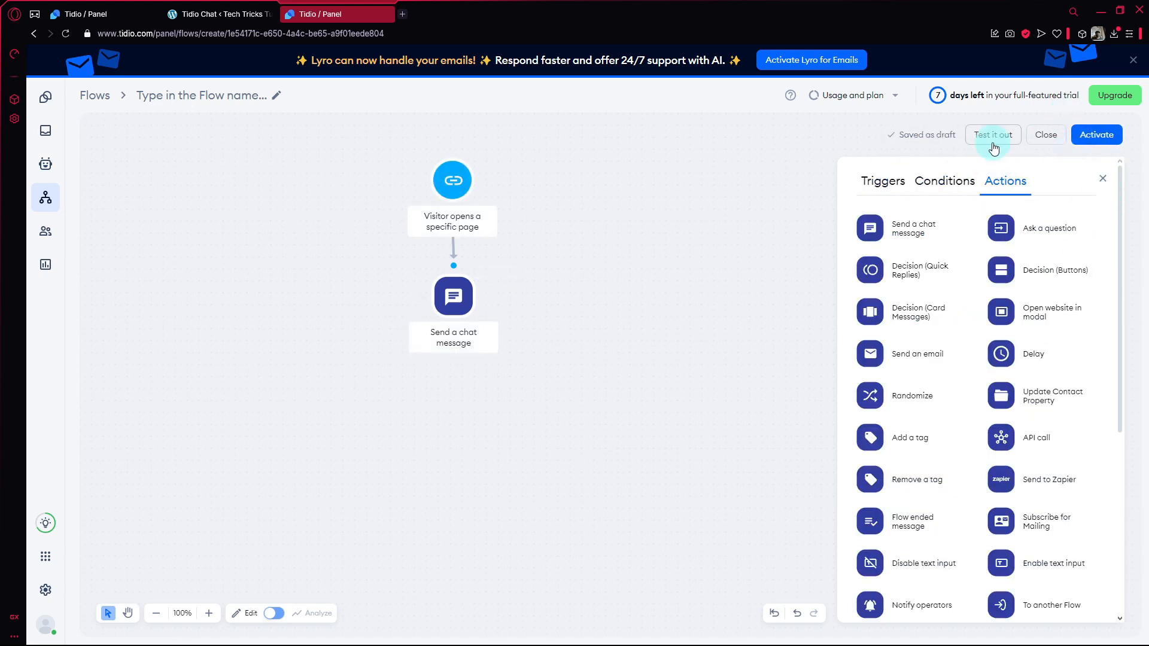
{"action": "left_click", "coordinate": [977, 323]}
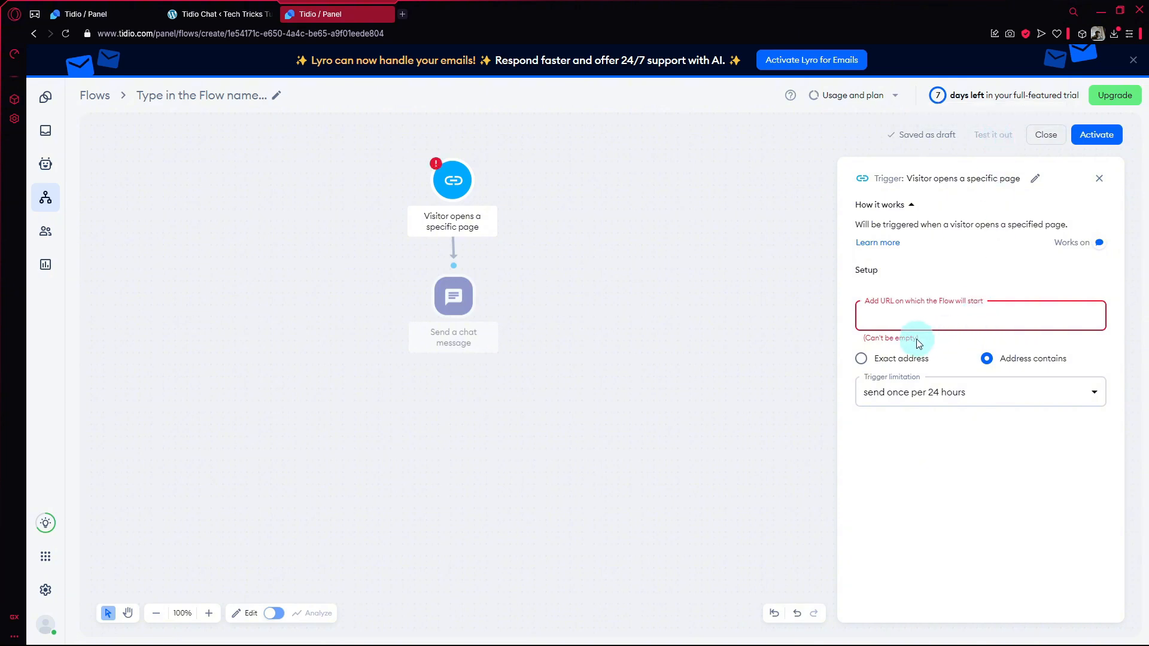
{"action": "left_click", "coordinate": [860, 358]}
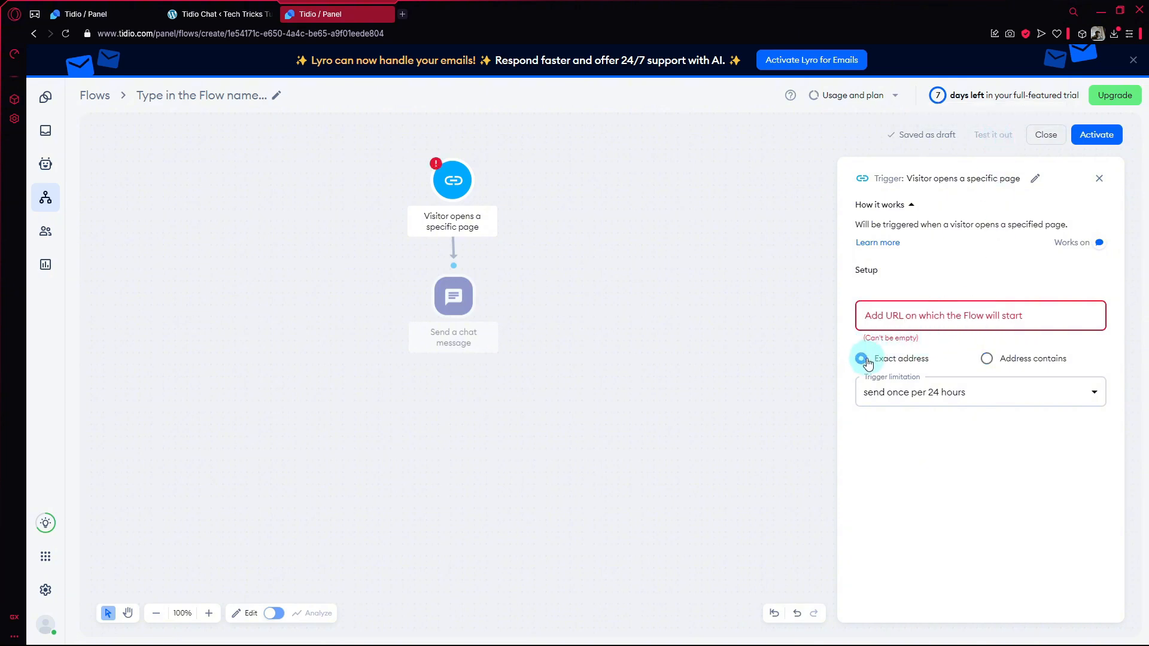
{"action": "left_click", "coordinate": [974, 322]}
{"action": "left_click", "coordinate": [996, 364]}
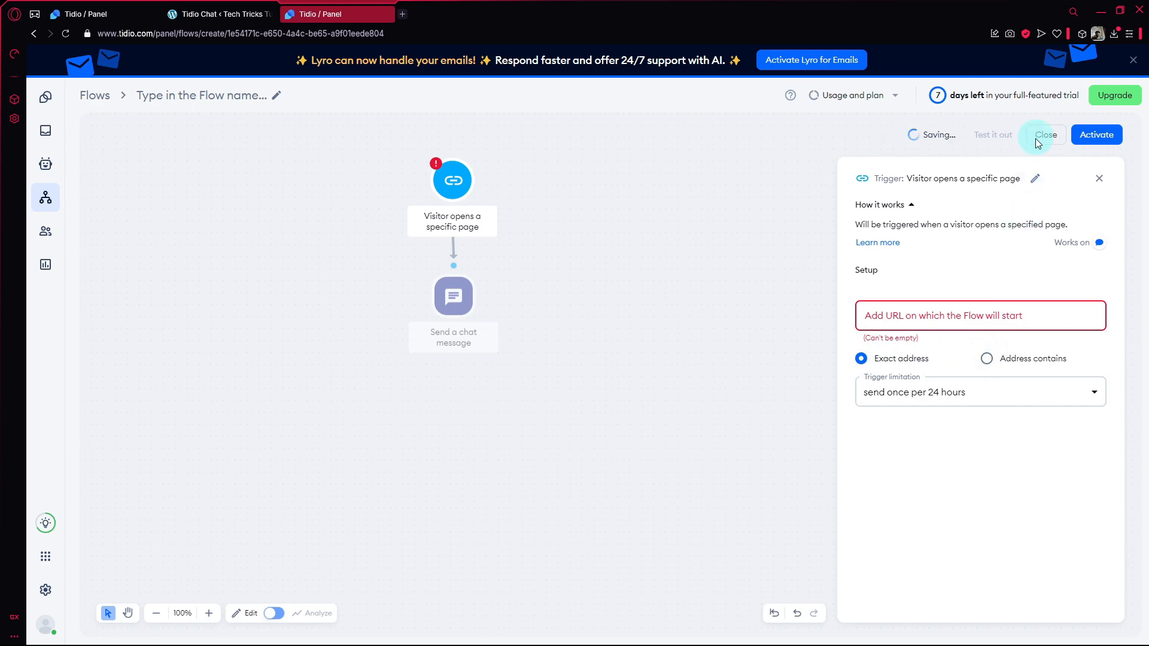
{"action": "left_click", "coordinate": [1100, 178]}
{"action": "left_click", "coordinate": [1046, 135]}
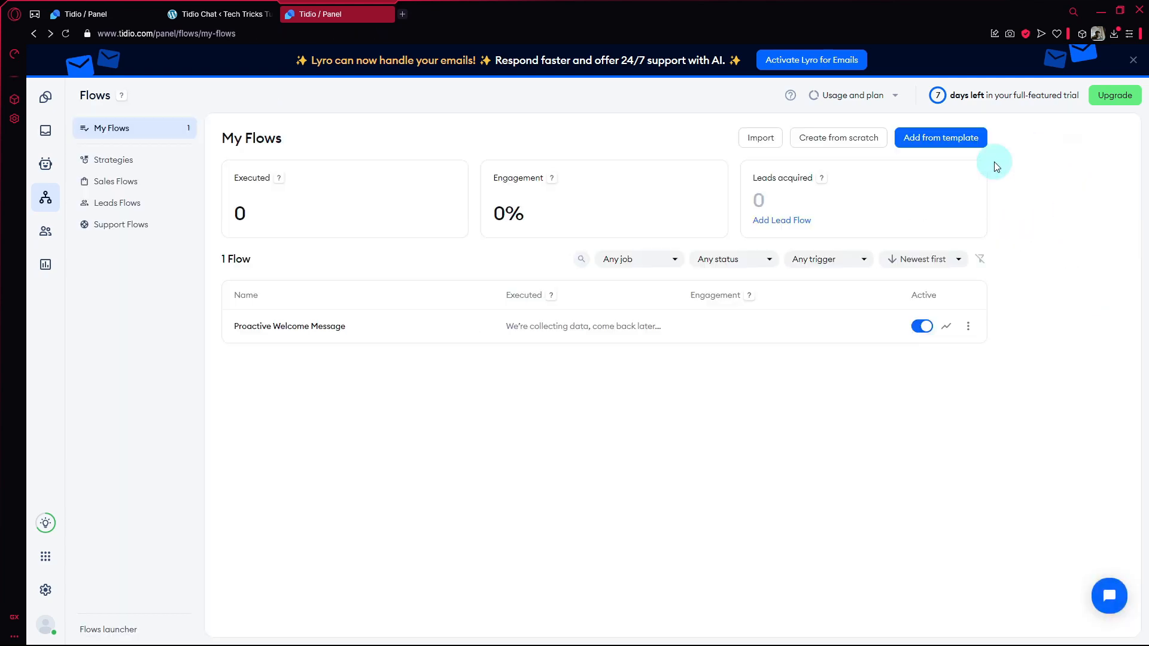
Browse the Sales, Leads and Support flow templates.
{"action": "left_click", "coordinate": [127, 183]}
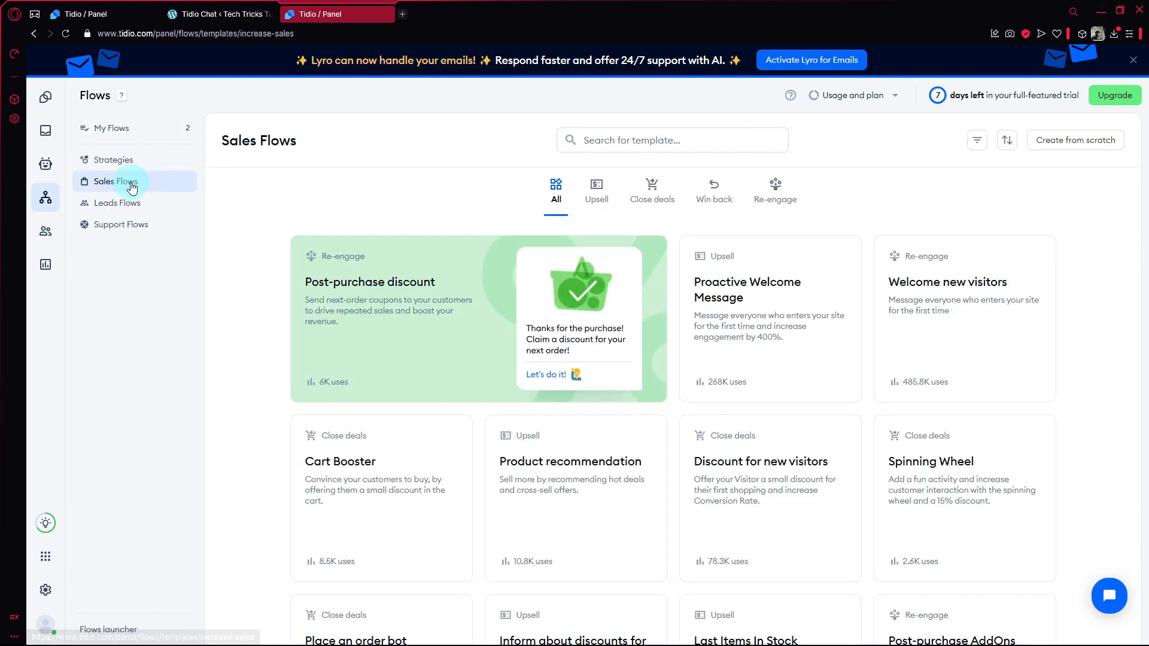
{"action": "scroll", "coordinate": [326, 338], "scroll_direction": "down", "scroll_amount": 3}
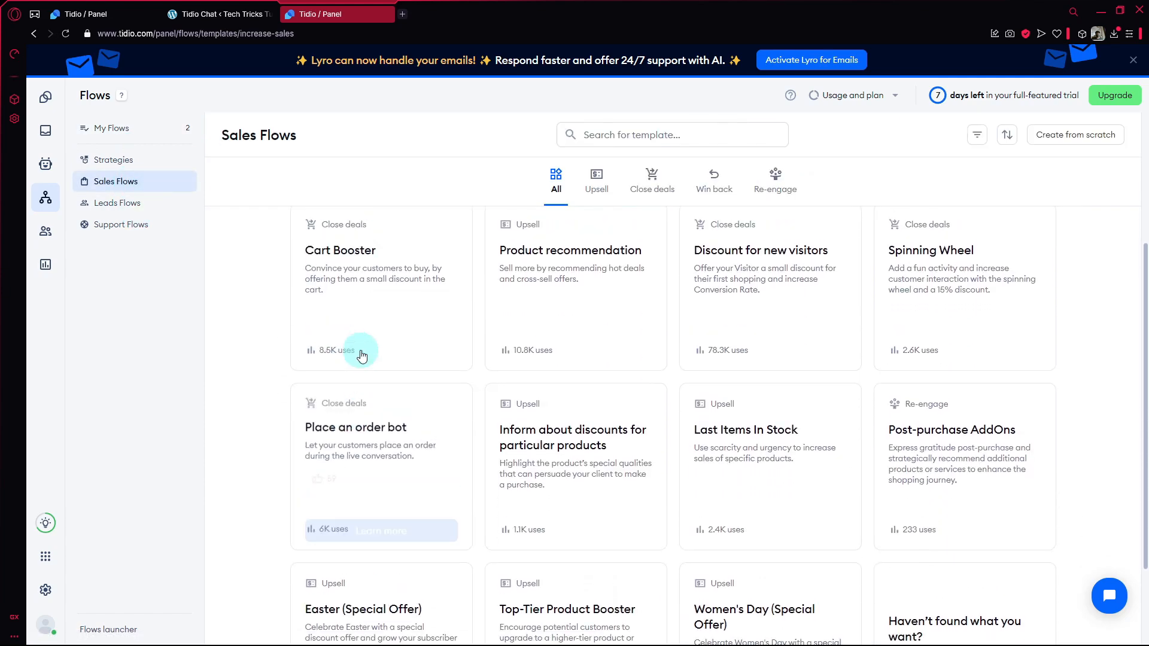
{"action": "scroll", "coordinate": [419, 446], "scroll_direction": "down", "scroll_amount": 1}
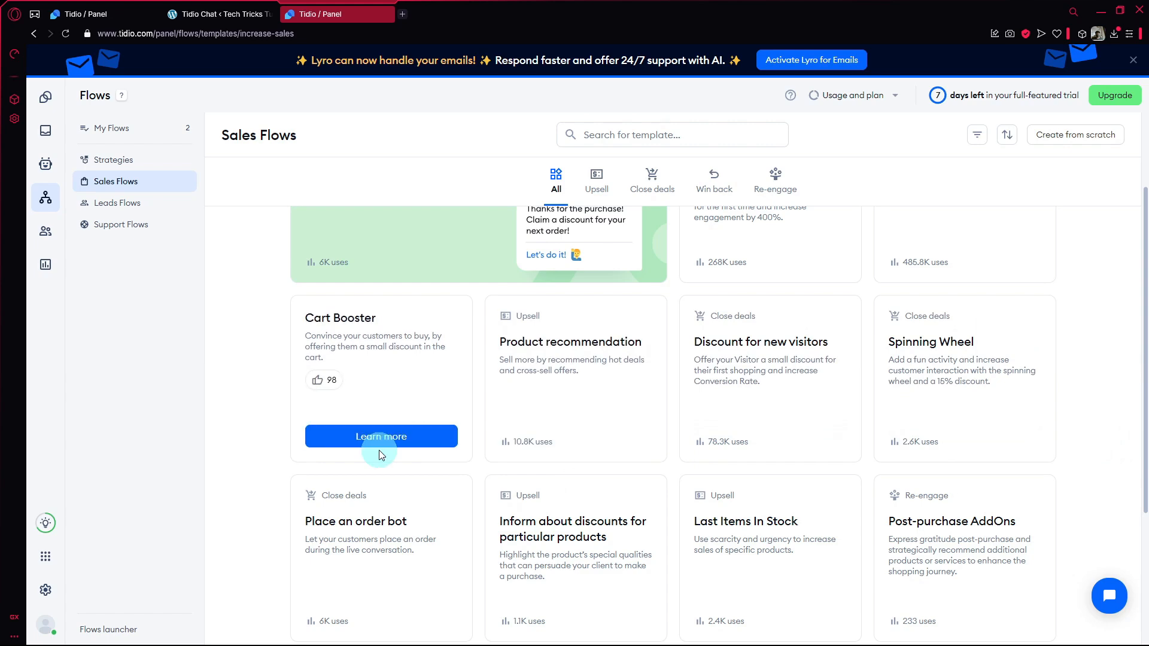
{"action": "scroll", "coordinate": [803, 359], "scroll_direction": "down", "scroll_amount": 3}
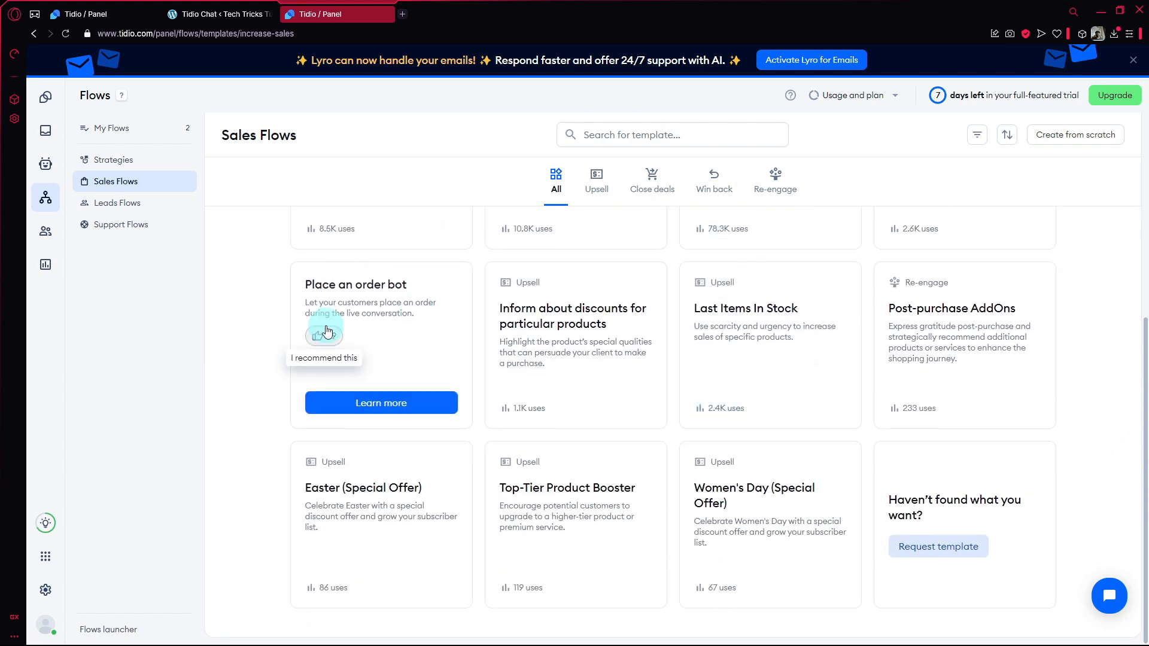
{"action": "left_click", "coordinate": [141, 204]}
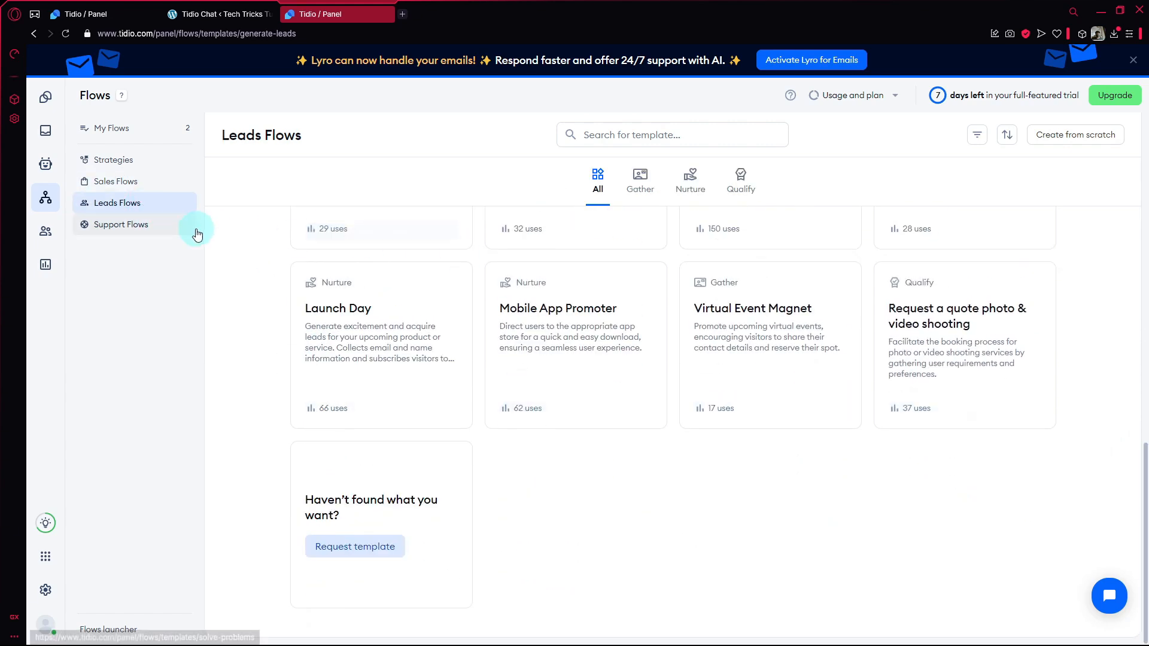
{"action": "left_click", "coordinate": [123, 225]}
View the live visitors under Customers, and open the Inbox without taking its welcome tour.
{"action": "left_click", "coordinate": [50, 231]}
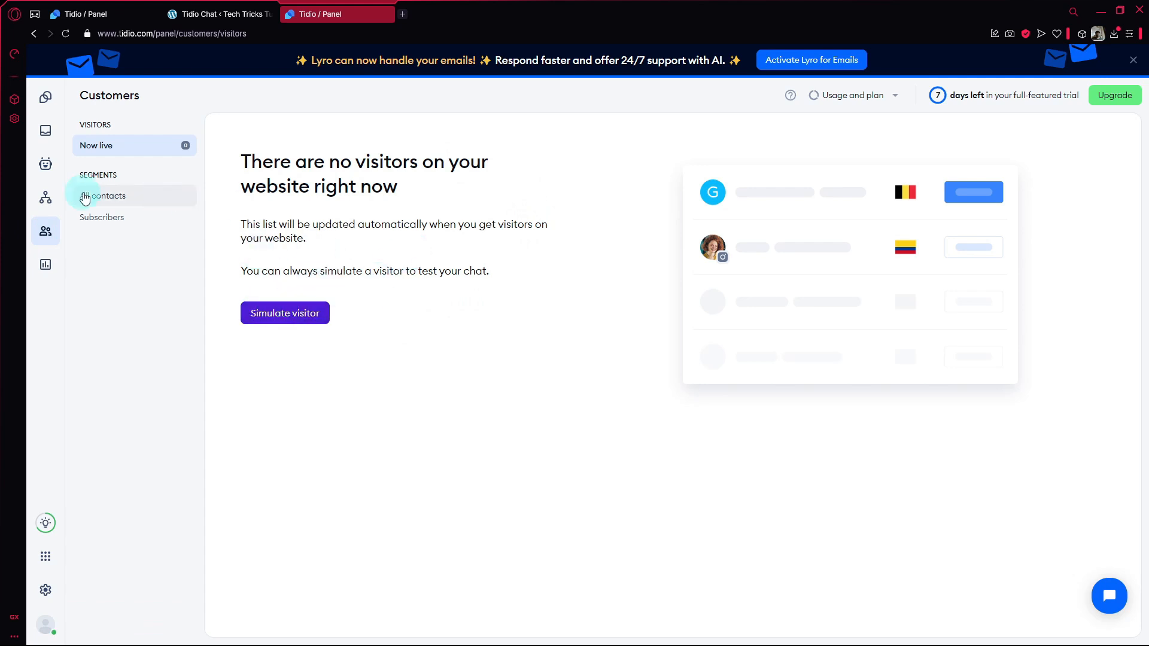
{"action": "left_click", "coordinate": [45, 131]}
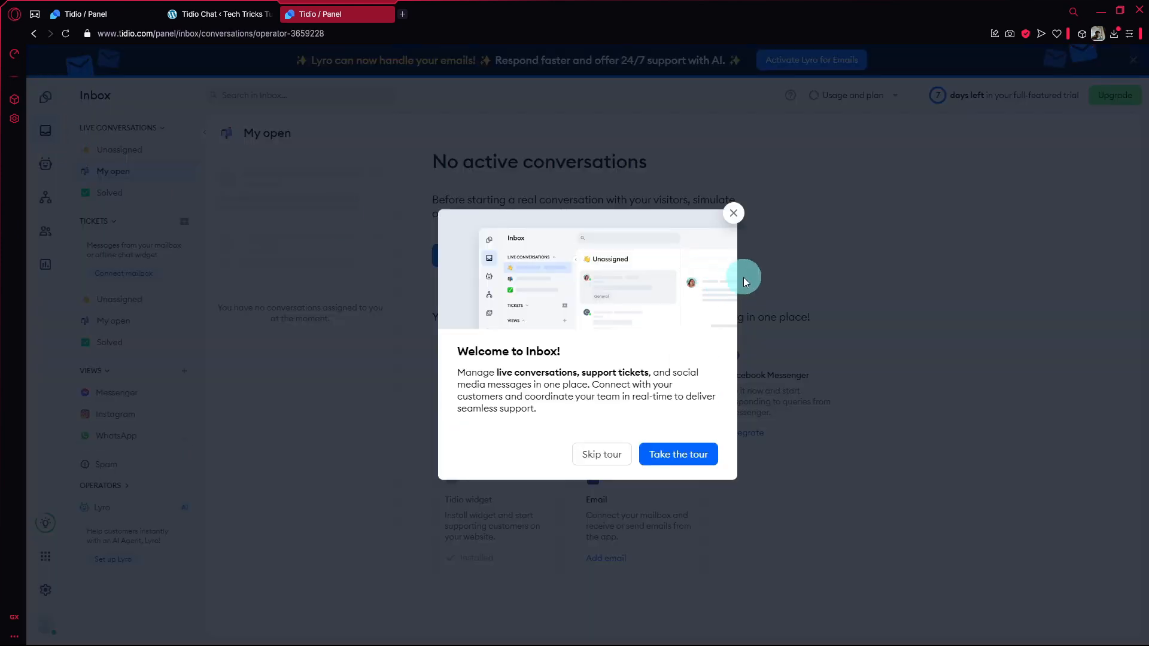
{"action": "left_click", "coordinate": [733, 214]}
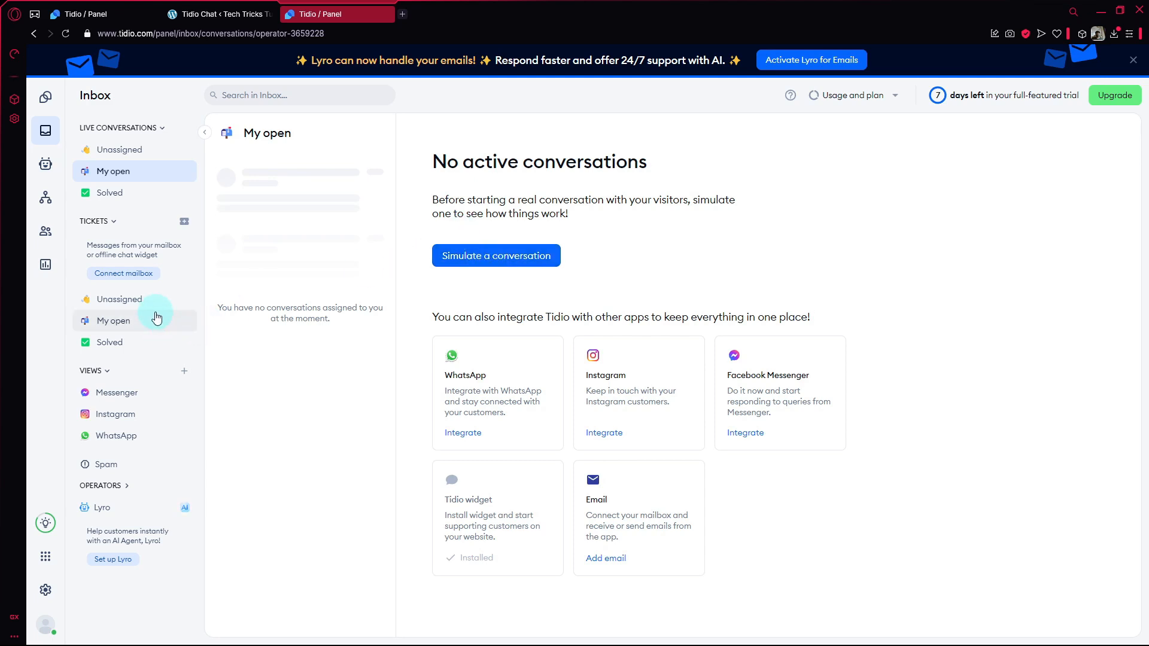
Review the Inbox's unassigned, open and solved tickets and its unassigned live conversations.
{"action": "left_click", "coordinate": [137, 297]}
{"action": "left_click", "coordinate": [119, 321]}
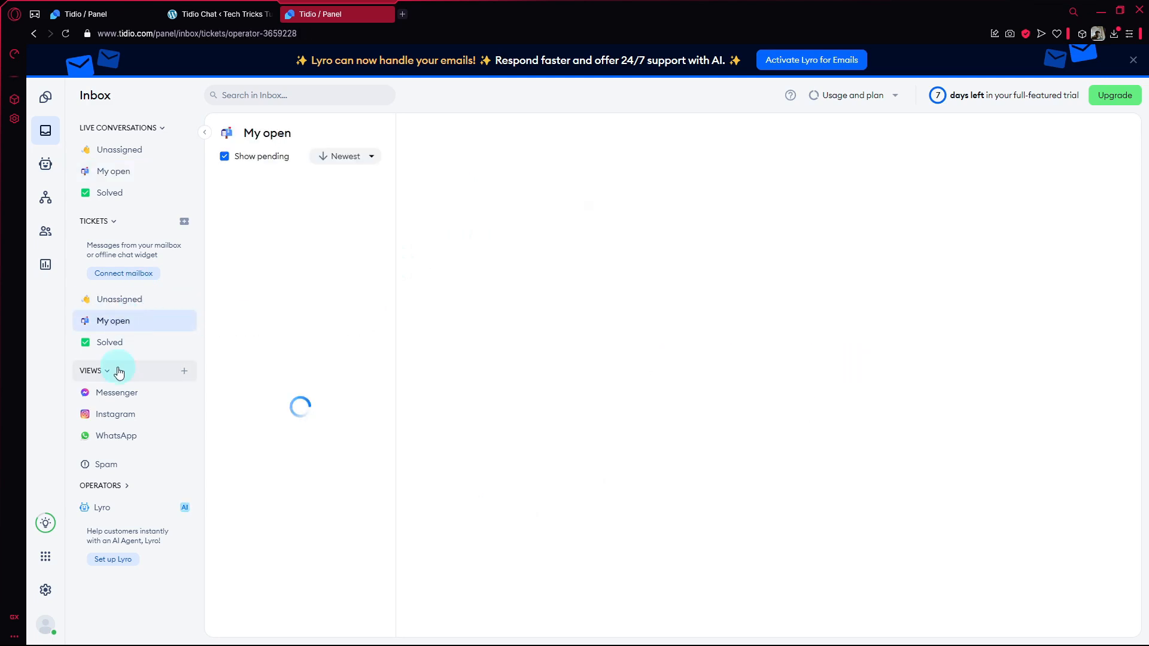
{"action": "left_click", "coordinate": [126, 338]}
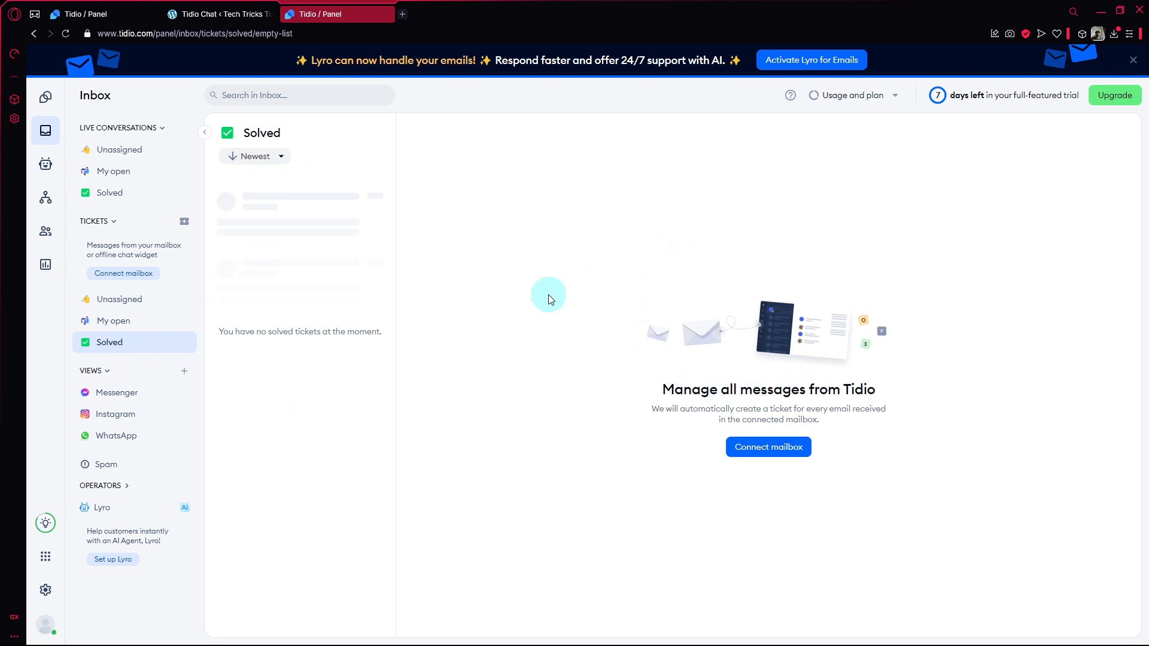
{"action": "left_click", "coordinate": [141, 160]}
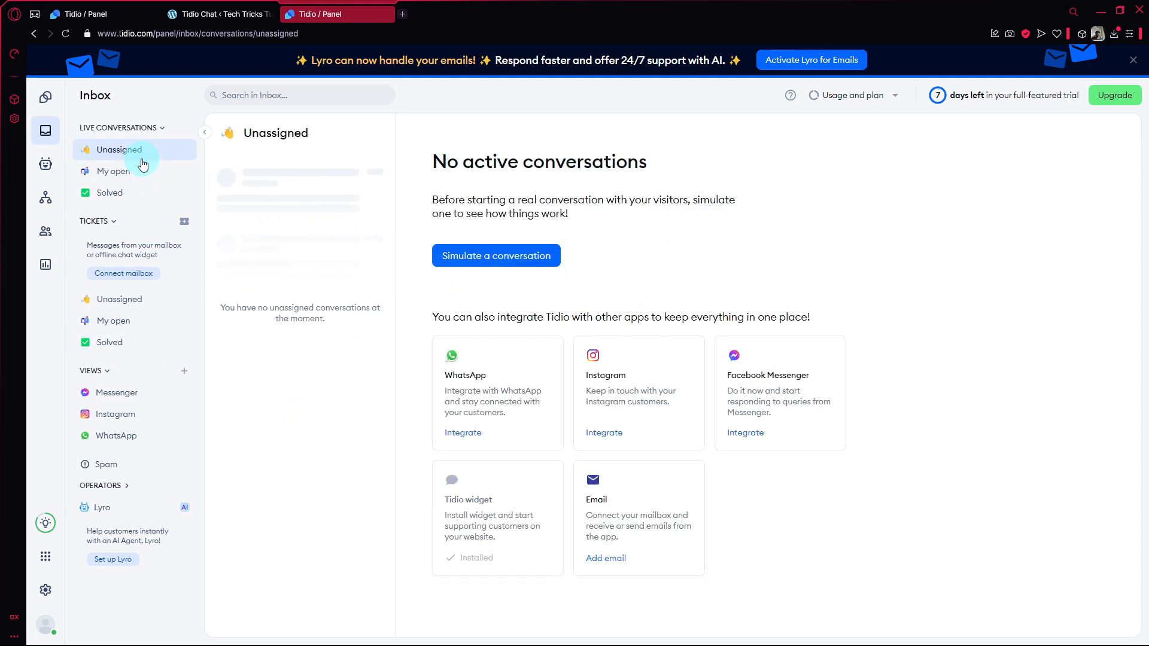
Simulate a visitor conversation and send the chat message "what is your best sellers" as the visitor.
{"action": "left_click", "coordinate": [518, 253]}
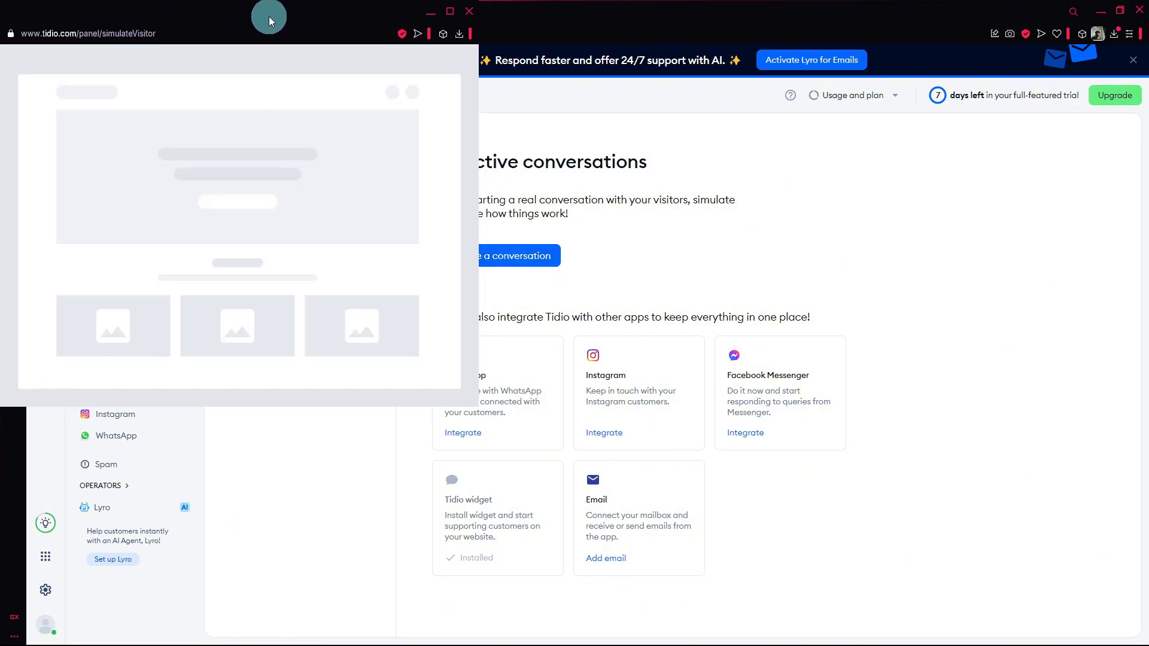
{"action": "left_click_drag", "start_coordinate": [266, 18], "coordinate": [365, 77]}
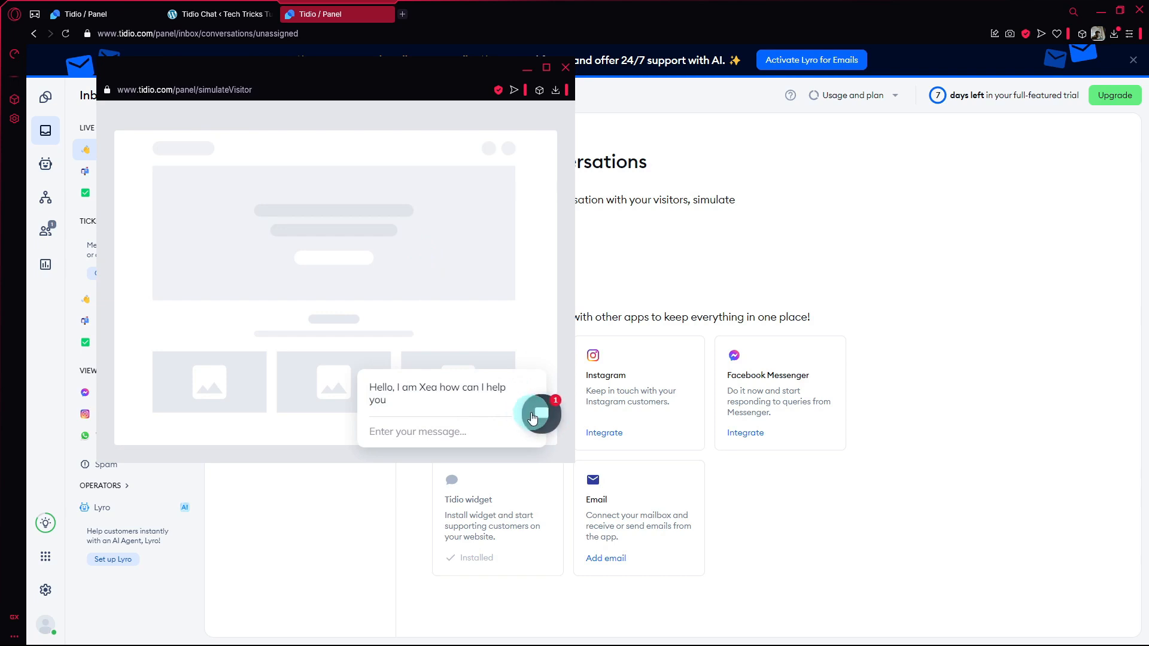
{"action": "left_click", "coordinate": [434, 448]}
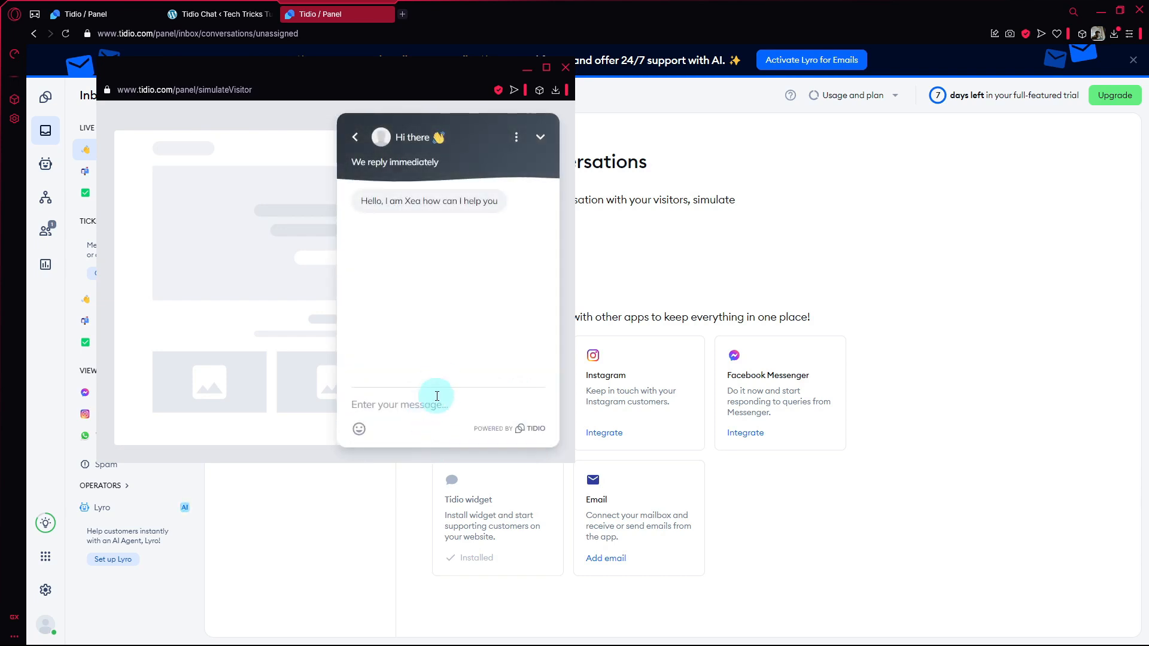
{"action": "type", "text": "what is your best sellers"}
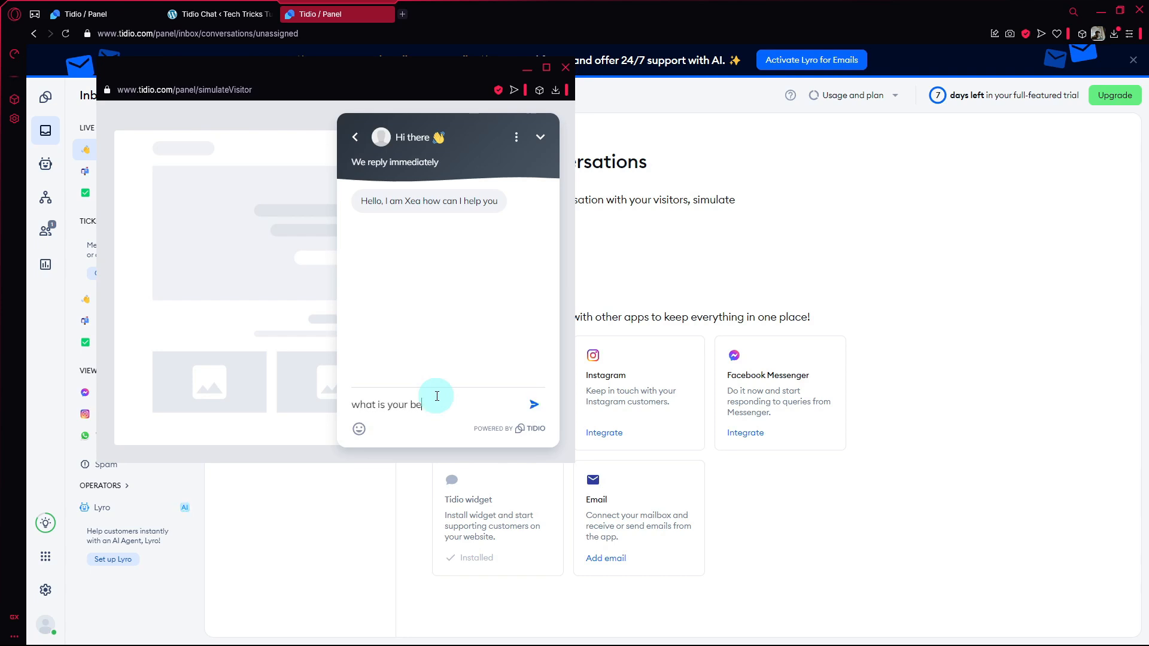
{"action": "key", "text": "Return"}
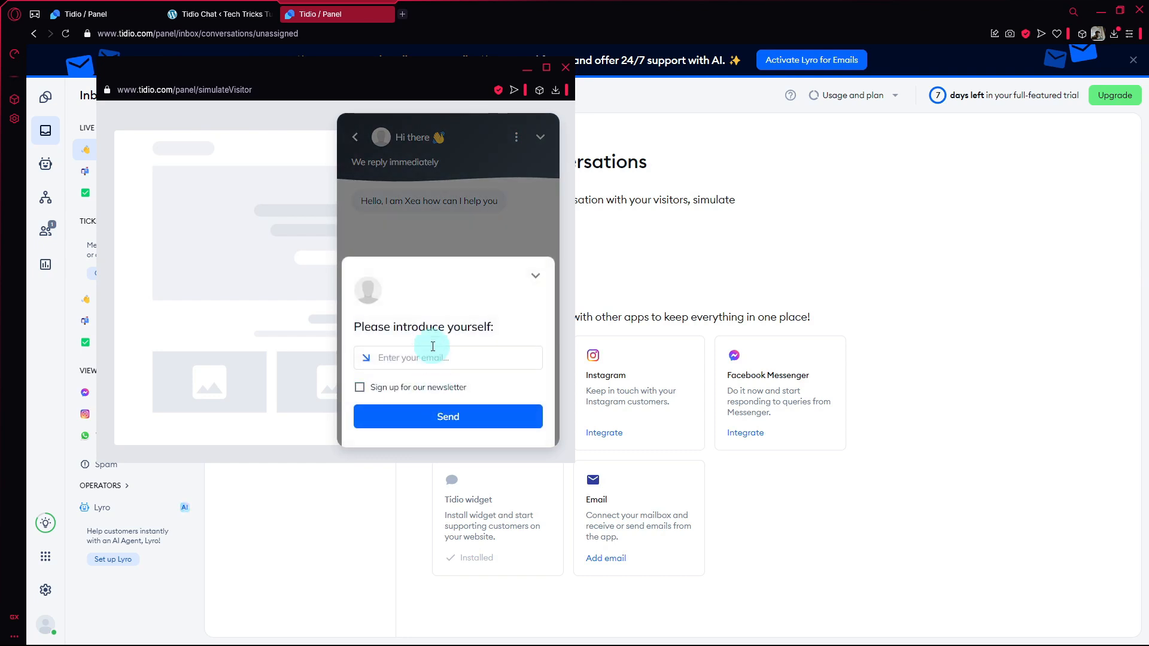
Submit the simulated visitor's email without the newsletter sign-up, and check the incoming conversation in the Inbox beside the visitor's chat.
{"action": "left_click", "coordinate": [441, 366]}
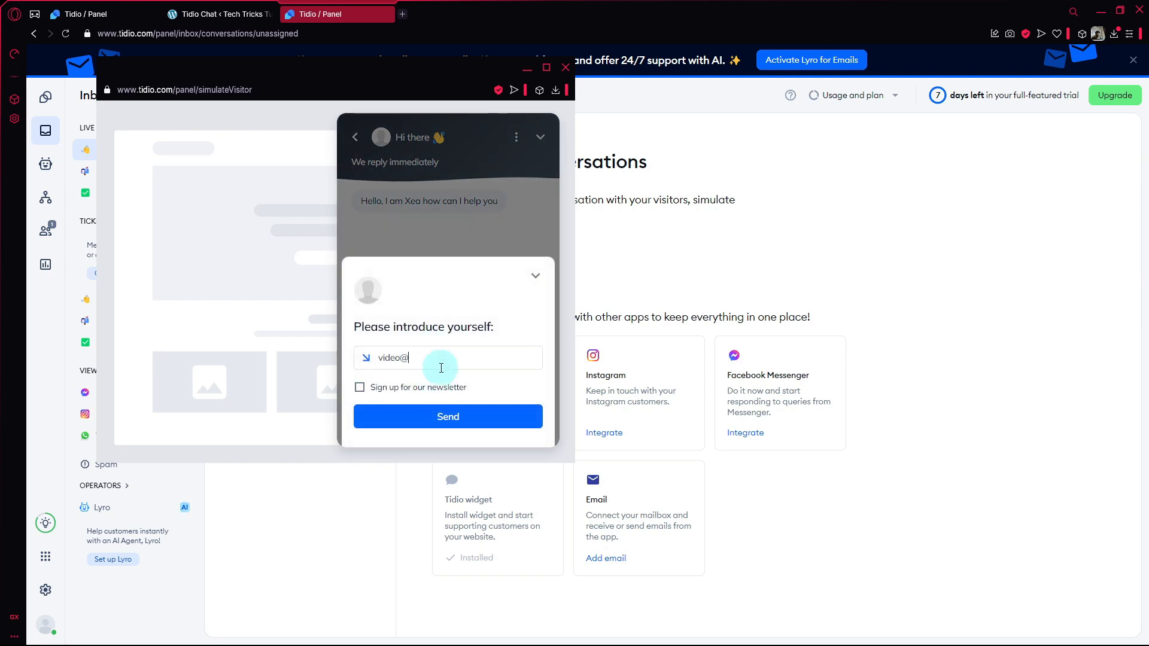
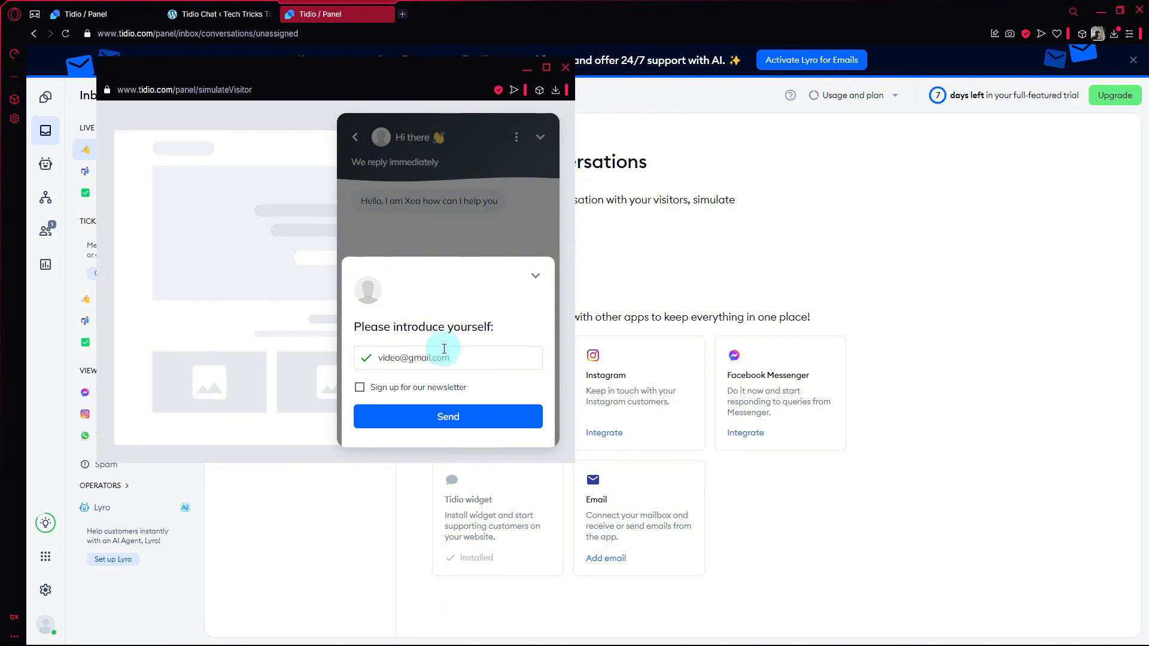
{"action": "left_click", "coordinate": [448, 416]}
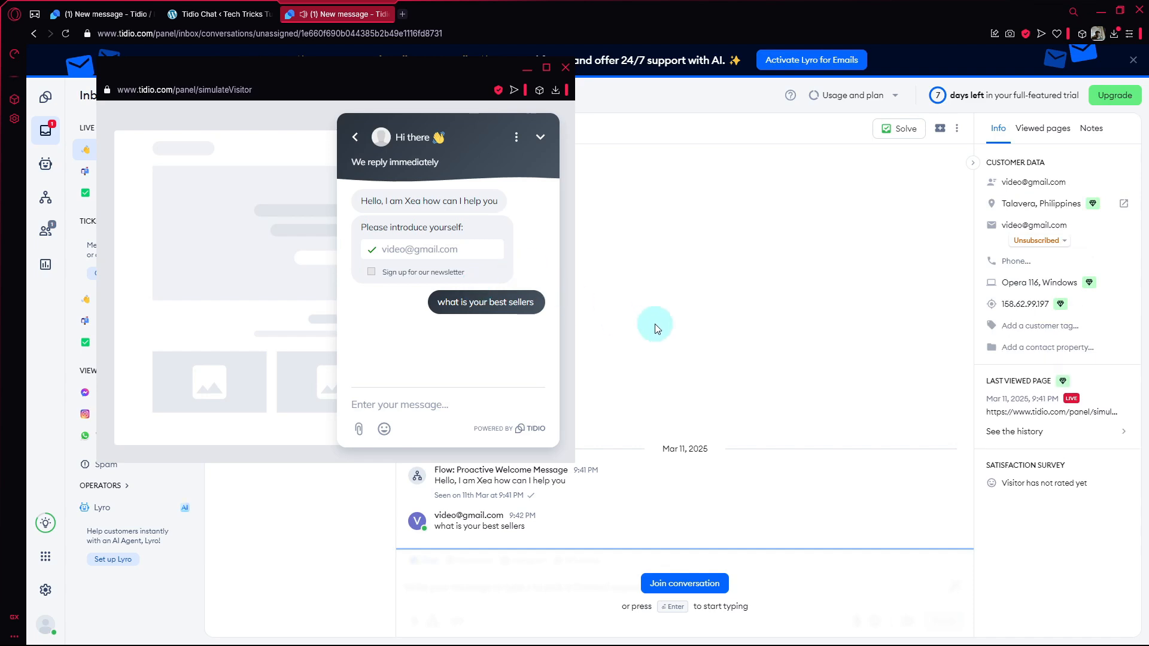
{"action": "left_click", "coordinate": [654, 324]}
{"action": "key", "text": "alt+Tab"}
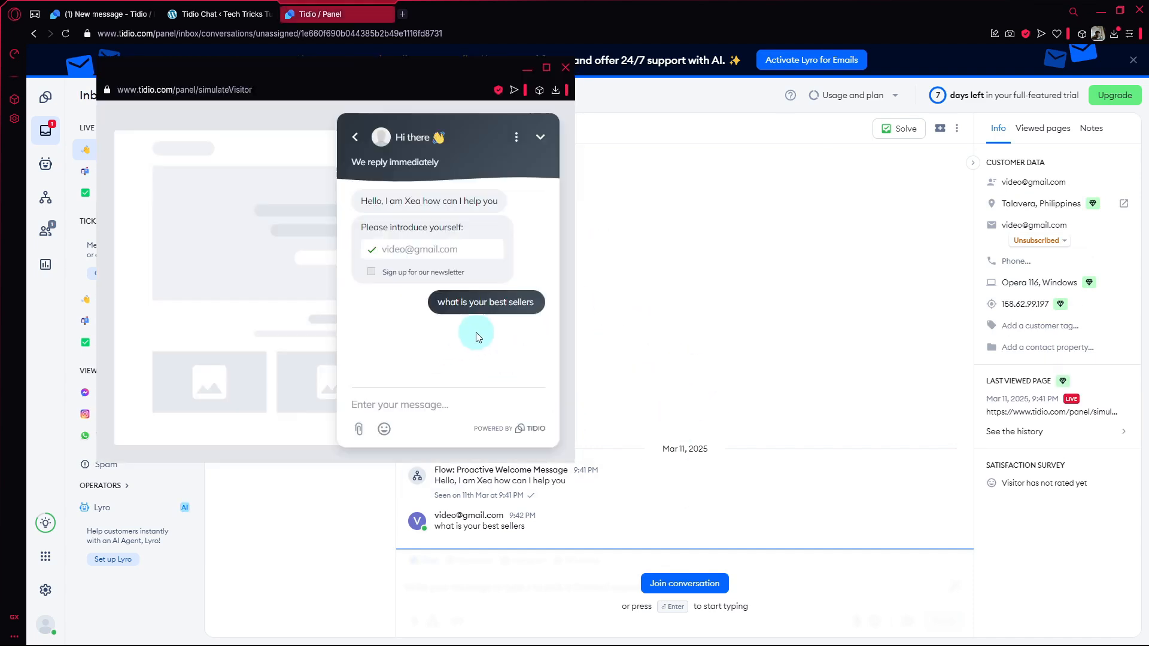
Join the visitor's unassigned live conversation in the Inbox and check how the visitor's chat window shows the operator.
{"action": "left_click", "coordinate": [632, 377]}
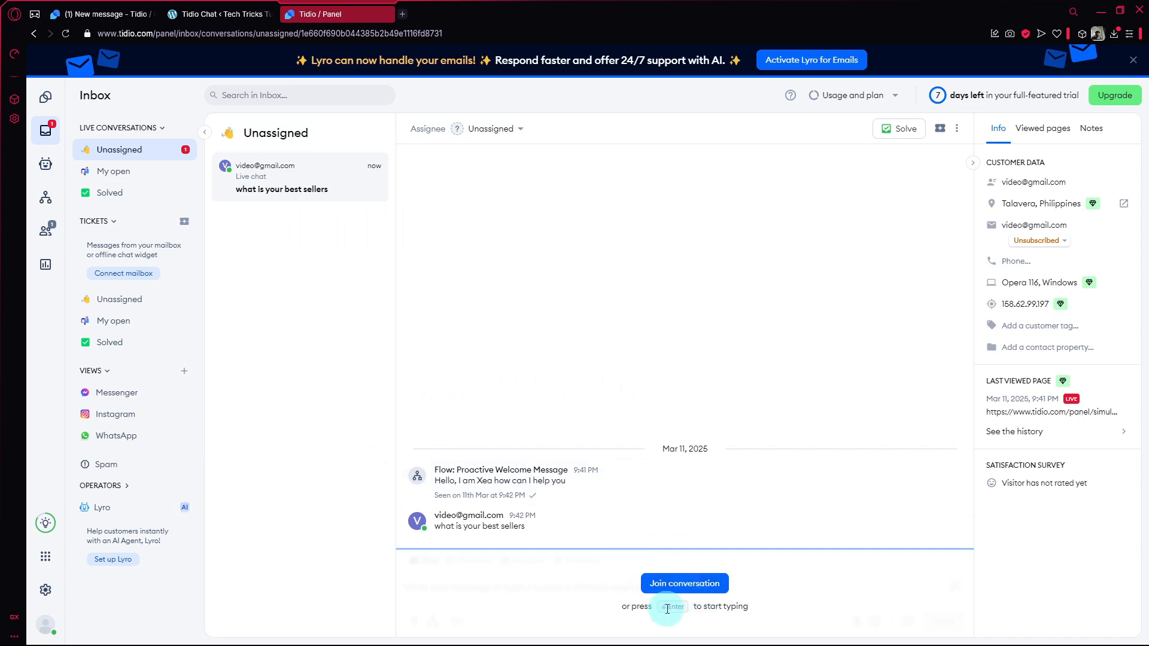
{"action": "key", "text": "Return"}
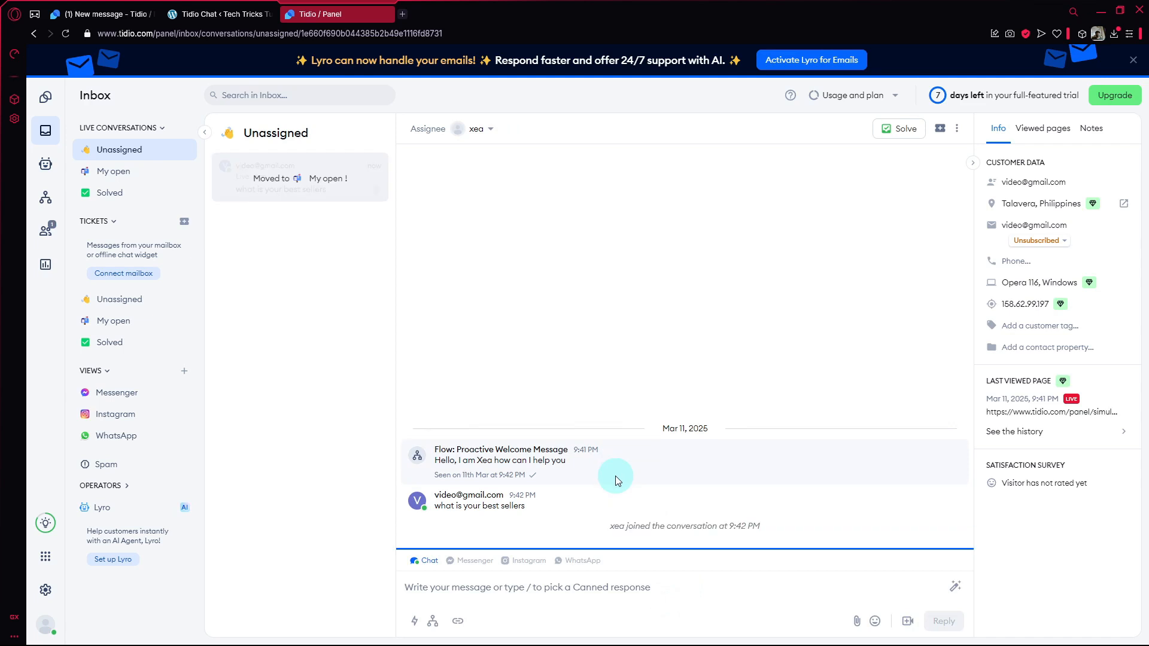
{"action": "key", "text": "alt+Tab"}
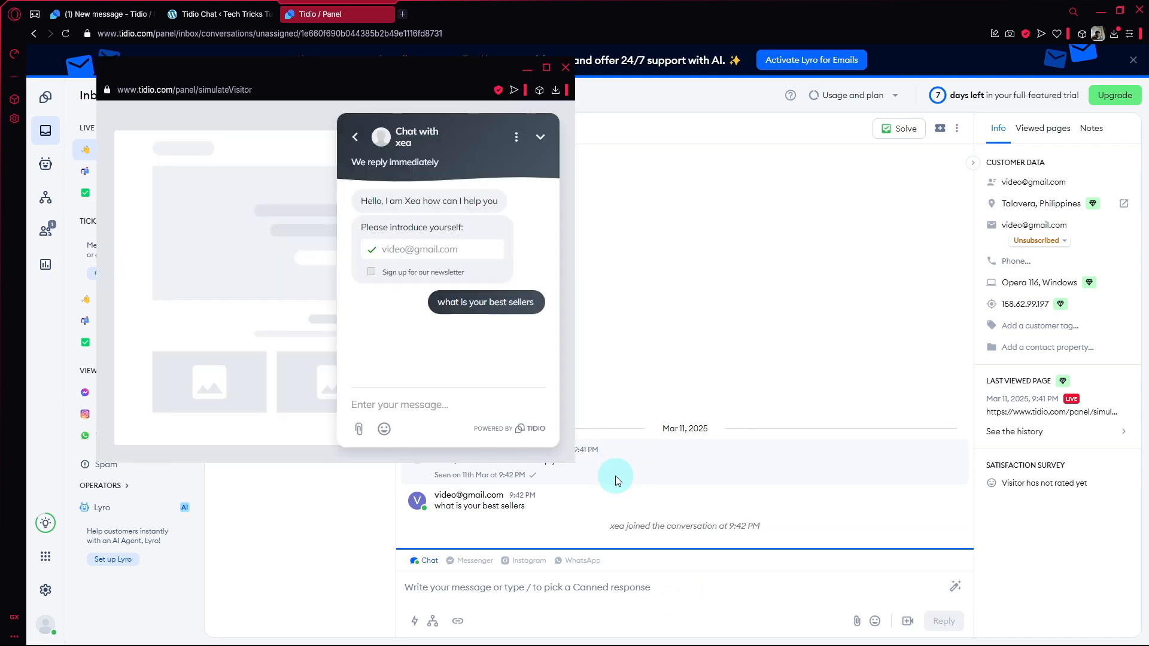
{"action": "key", "text": "alt+Tab"}
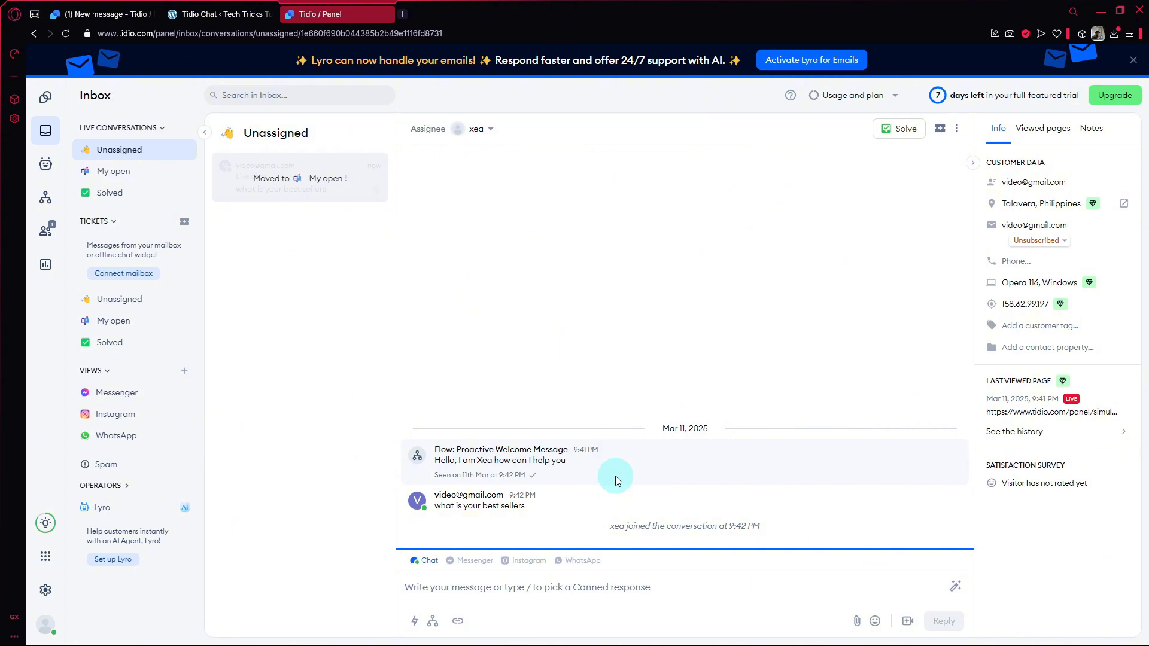
Reply to the visitor in the joined conversation with "We have a lot of good hats".
{"action": "type", "text": "WE"}
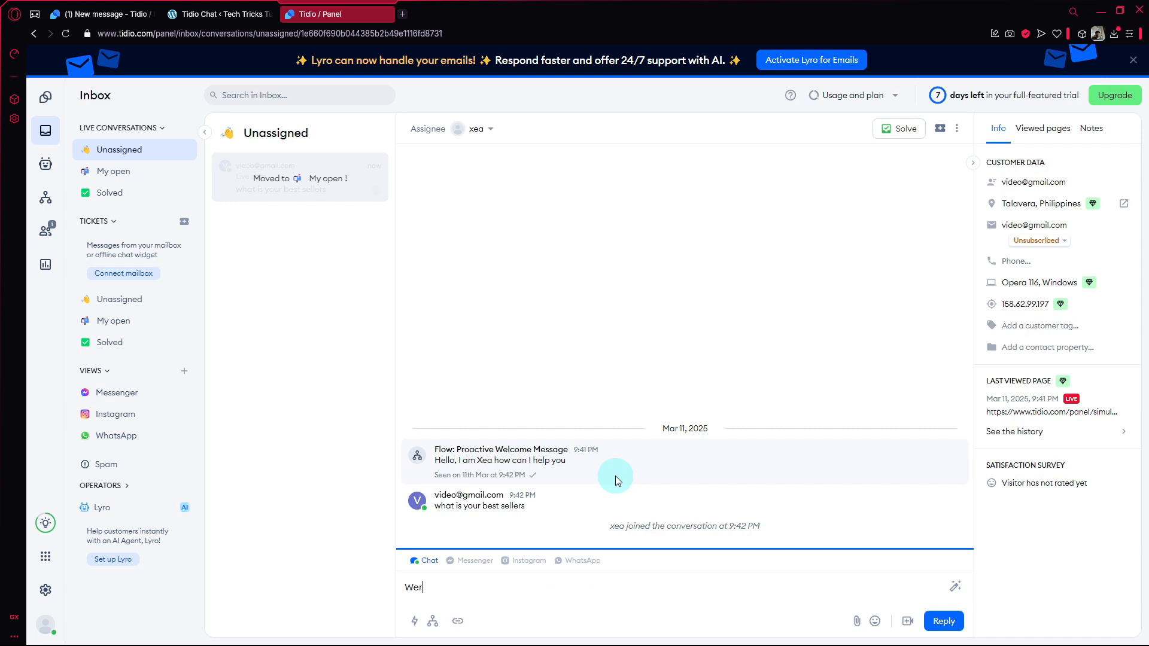
{"action": "type", "text": " have a lot of good hats"}
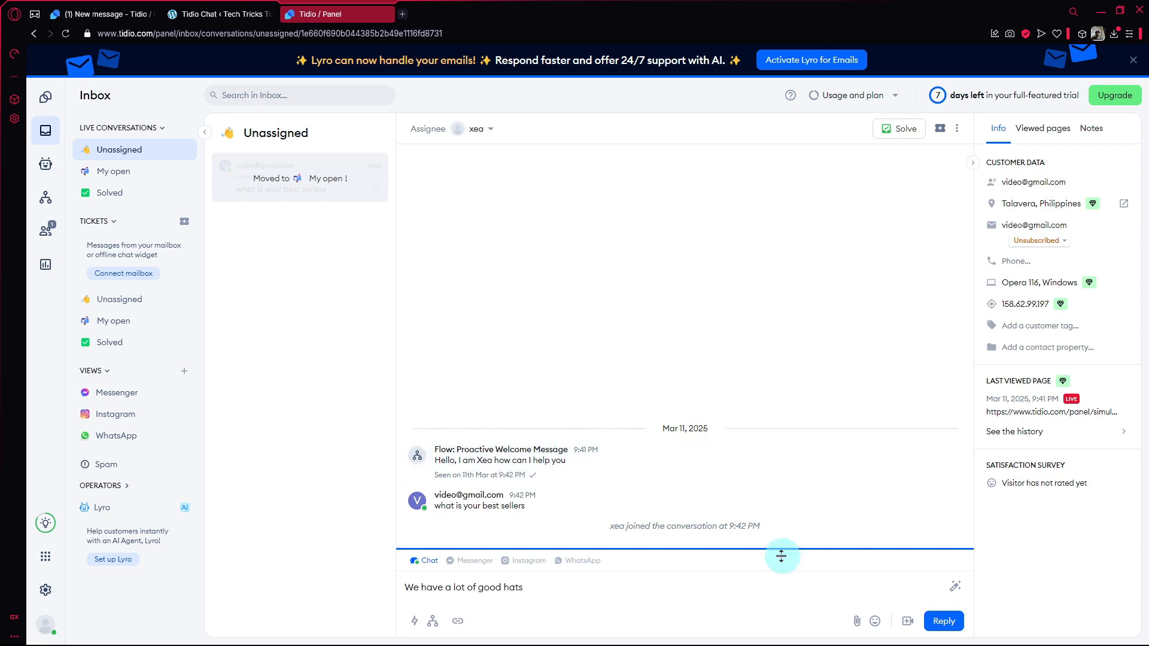
{"action": "left_click", "coordinate": [940, 621]}
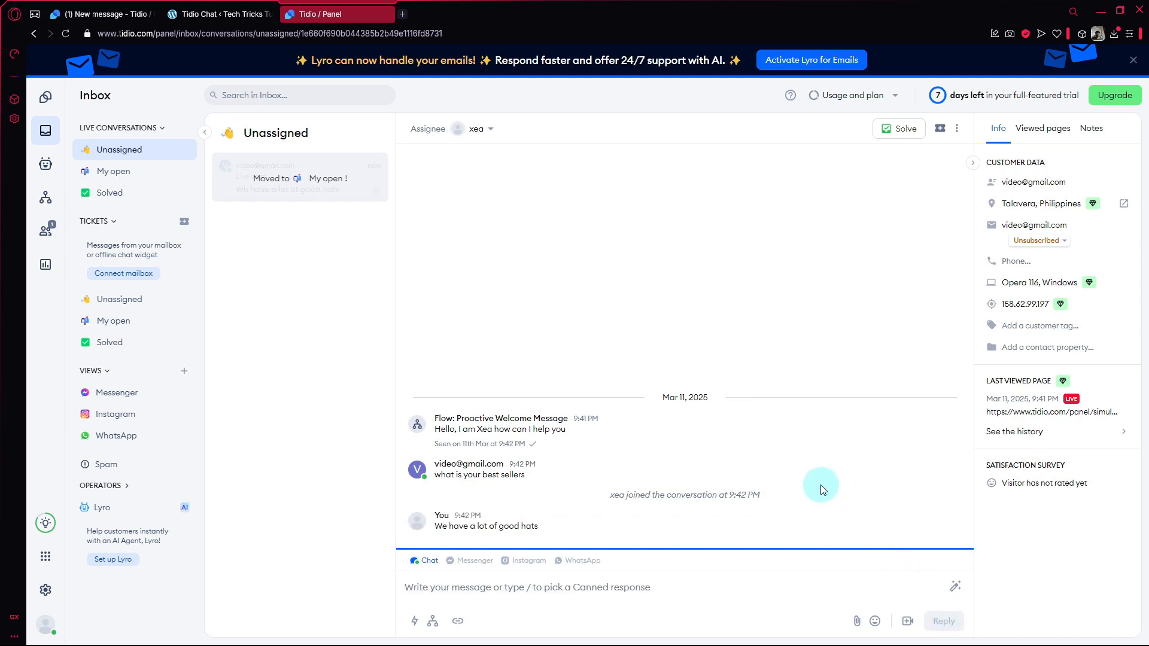
Check the operator's reply in the simulated visitor's chat, and close the simulation window.
{"action": "key", "text": "alt+Tab"}
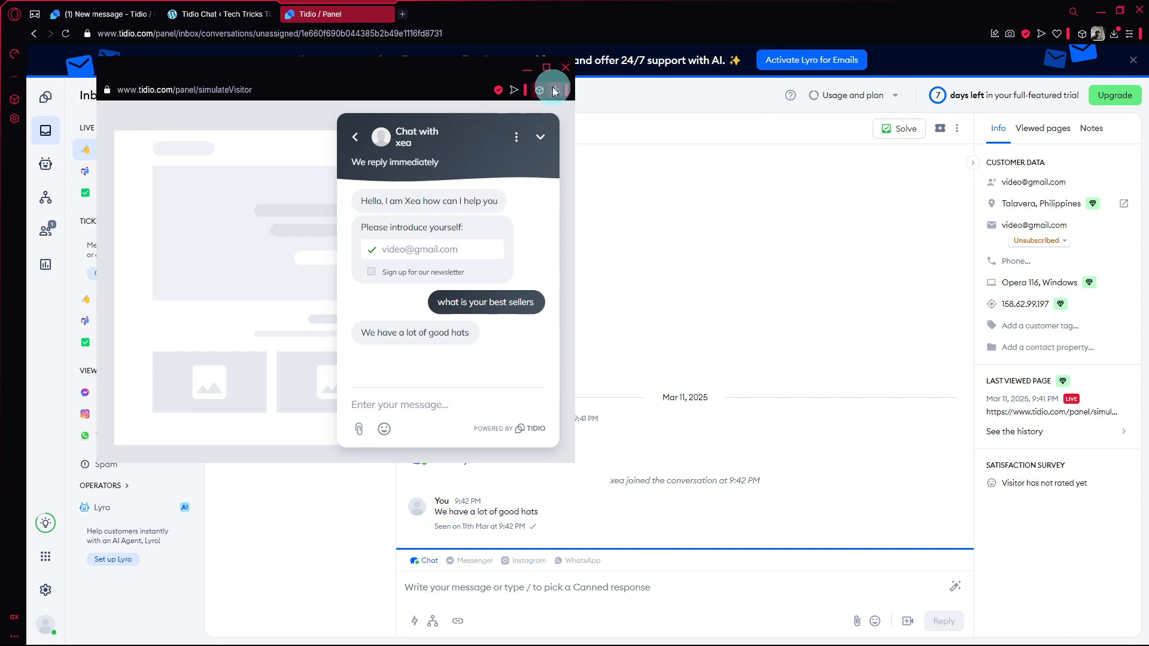
{"action": "triple_click", "coordinate": [490, 201]}
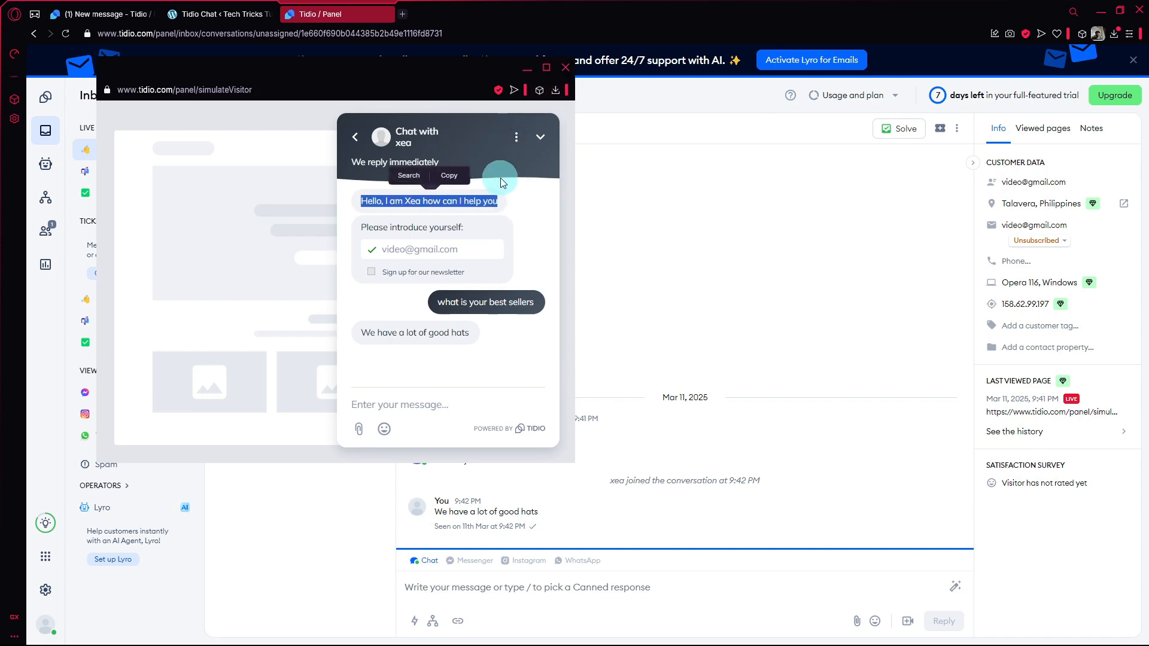
{"action": "left_click", "coordinate": [565, 68]}
Revisit the Tidio Chat page in the WordPress admin and the Tidio chat widget installation page.
{"action": "left_click", "coordinate": [218, 14]}
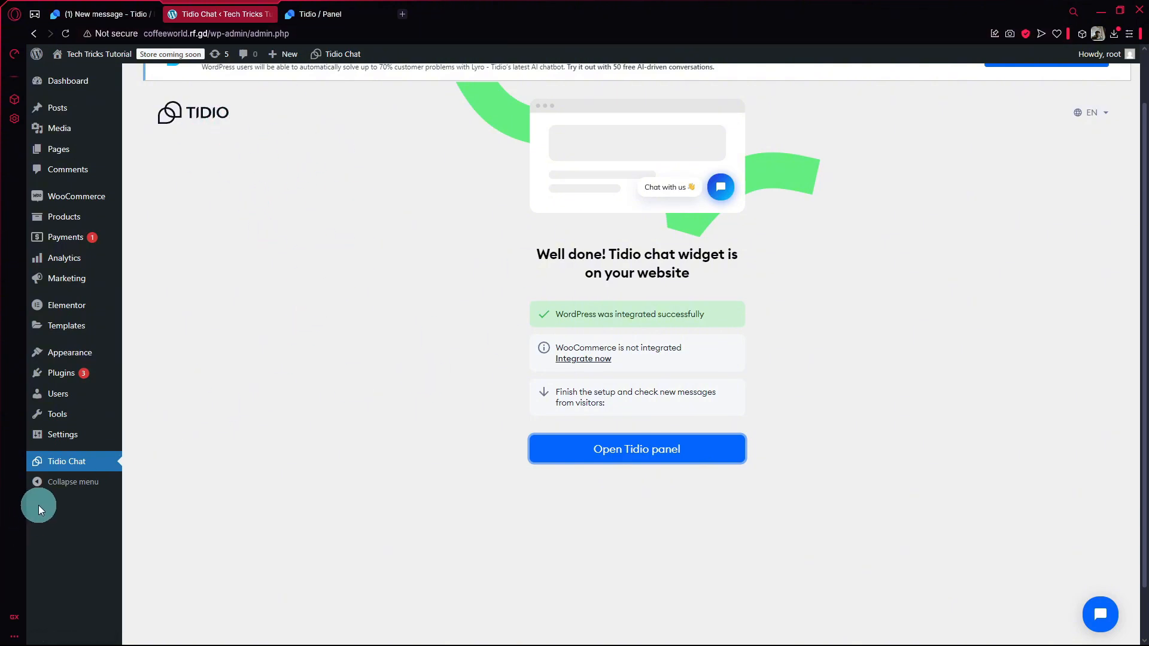
{"action": "left_click", "coordinate": [94, 8]}
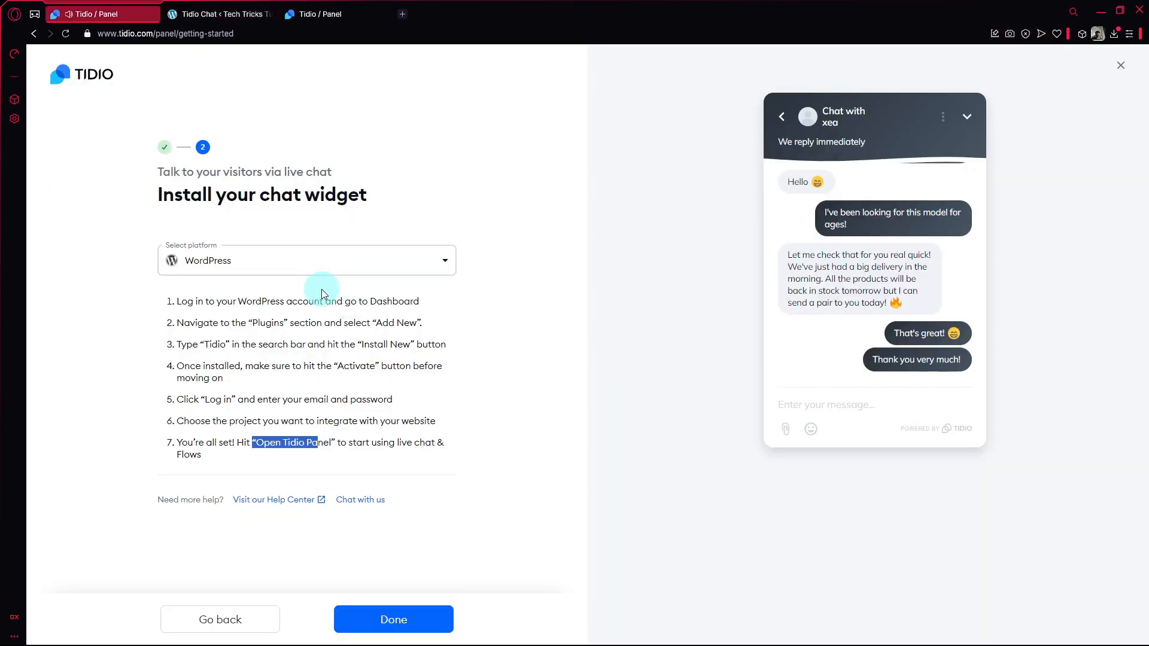